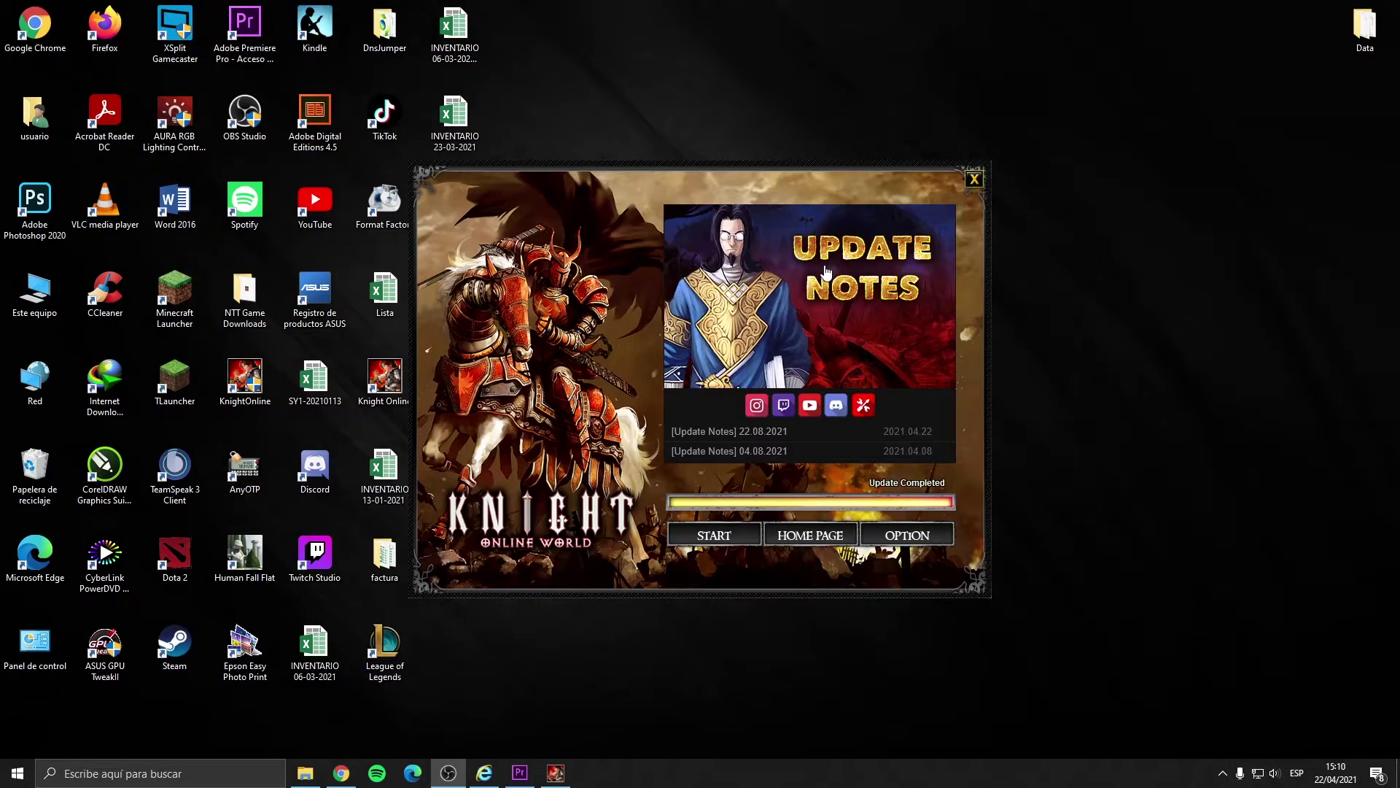
Start the game, enter with the Berserker Hero character, and clear the new-mail and respawn notices.
click(712, 530)
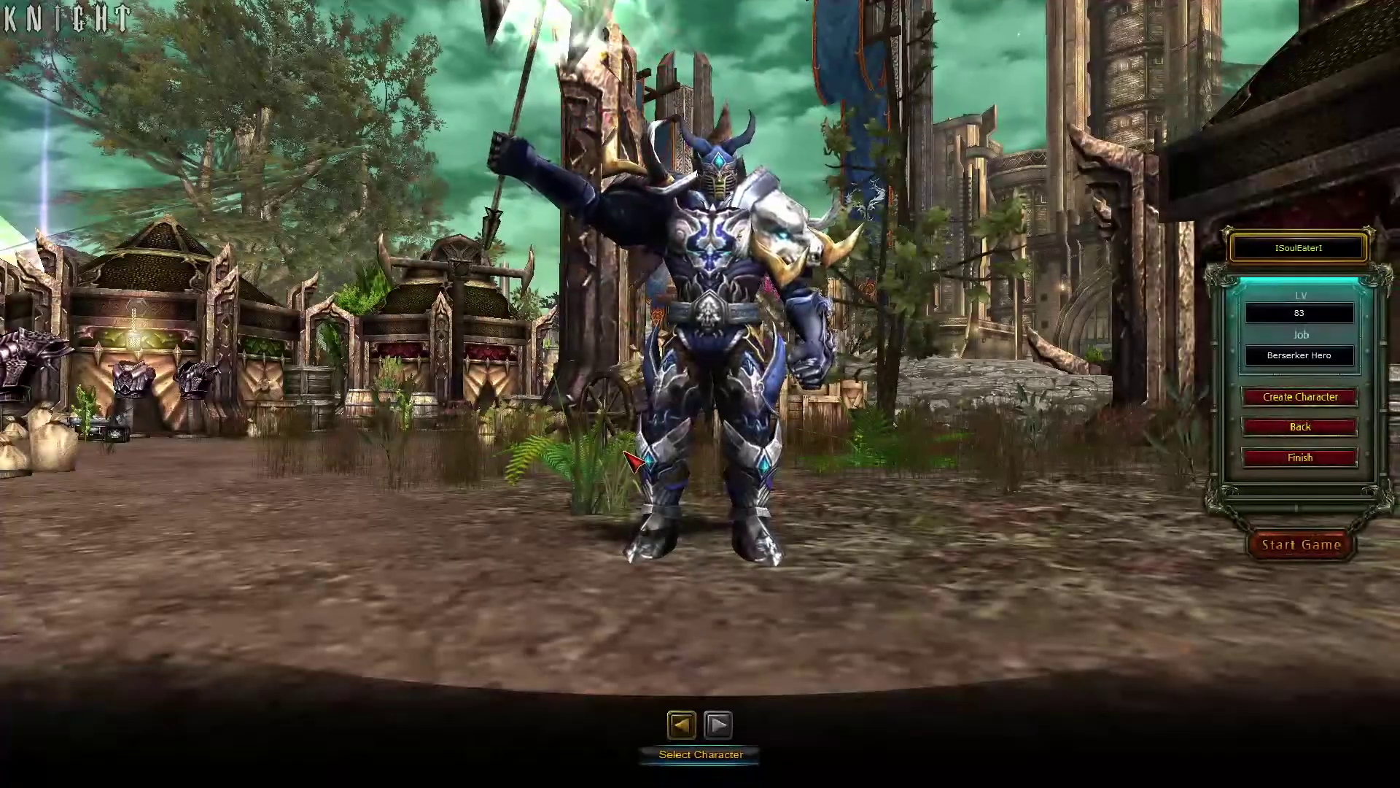
key(Return)
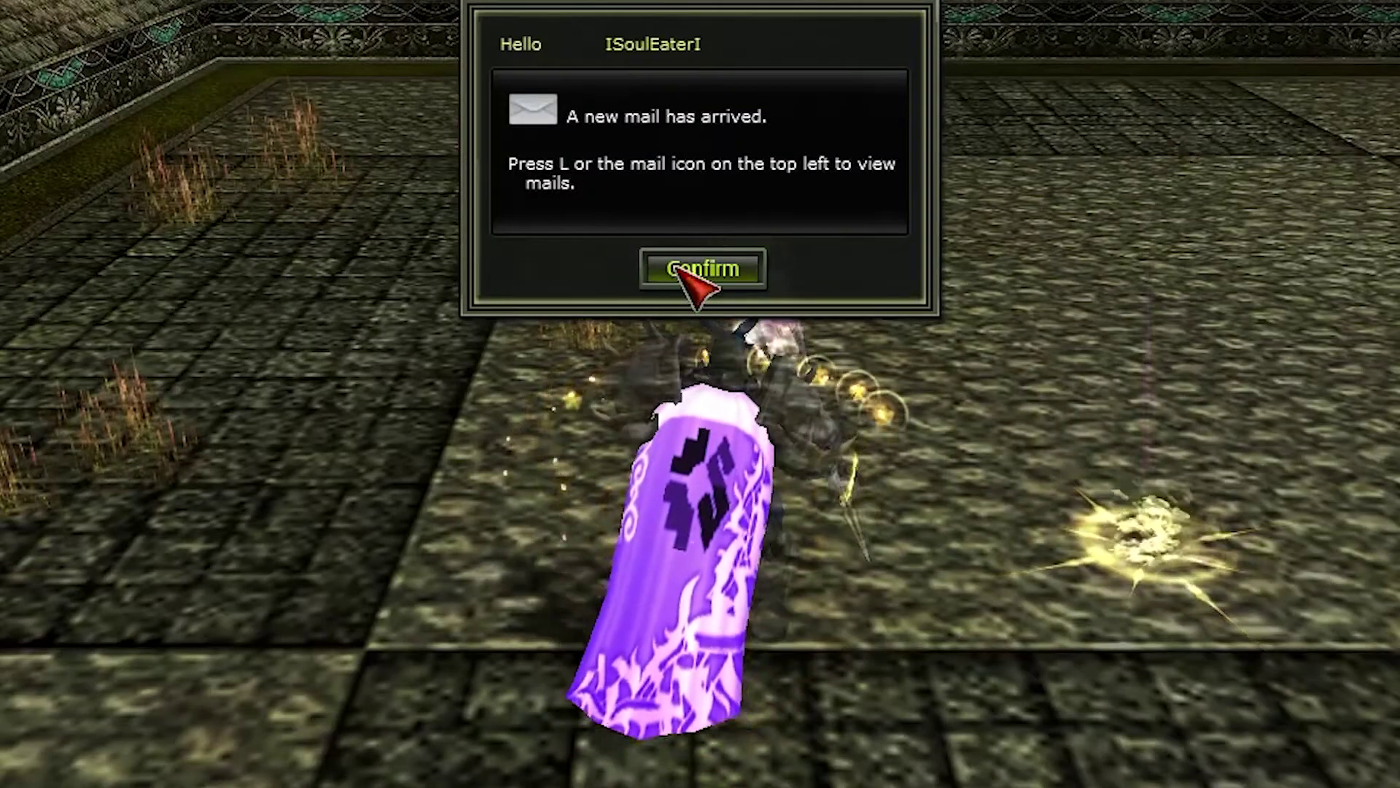
click(675, 267)
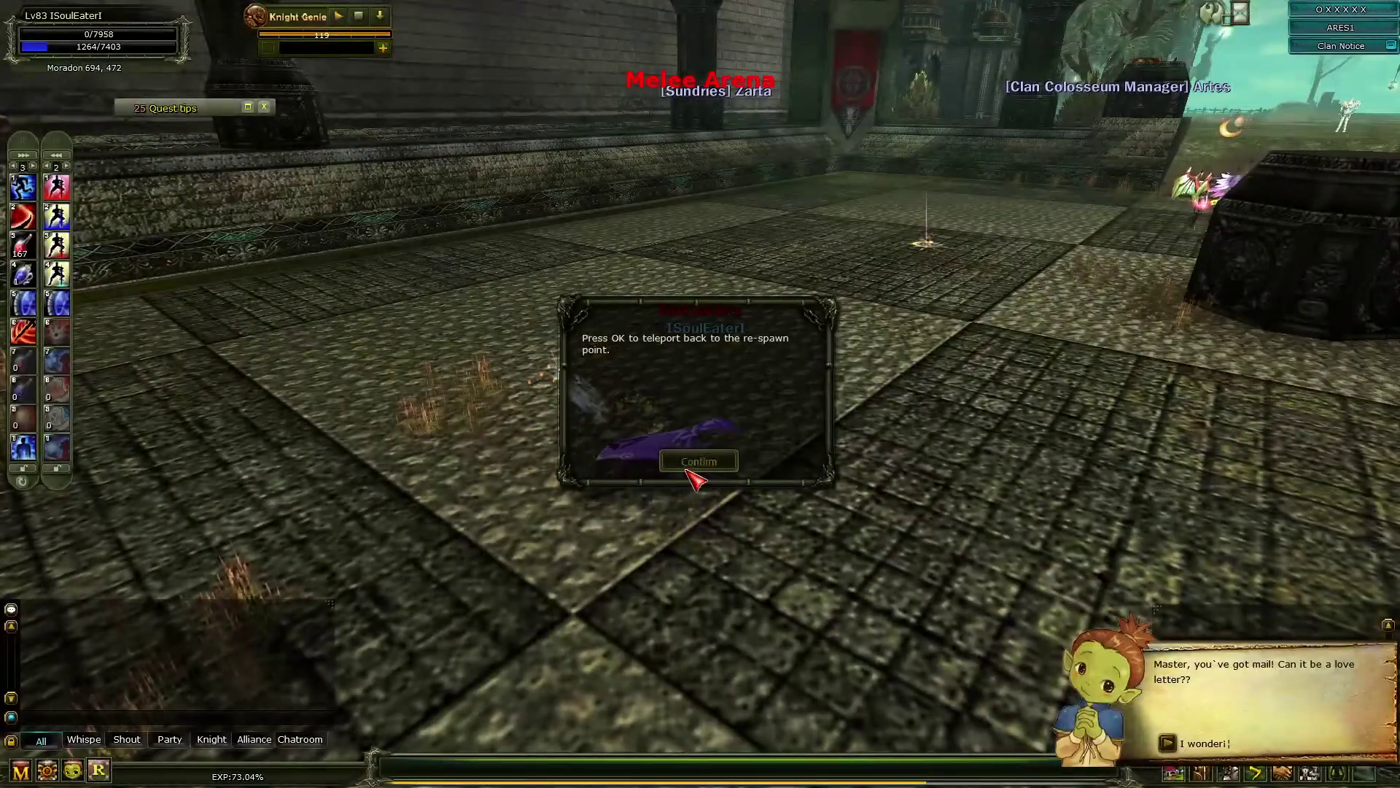
click(693, 467)
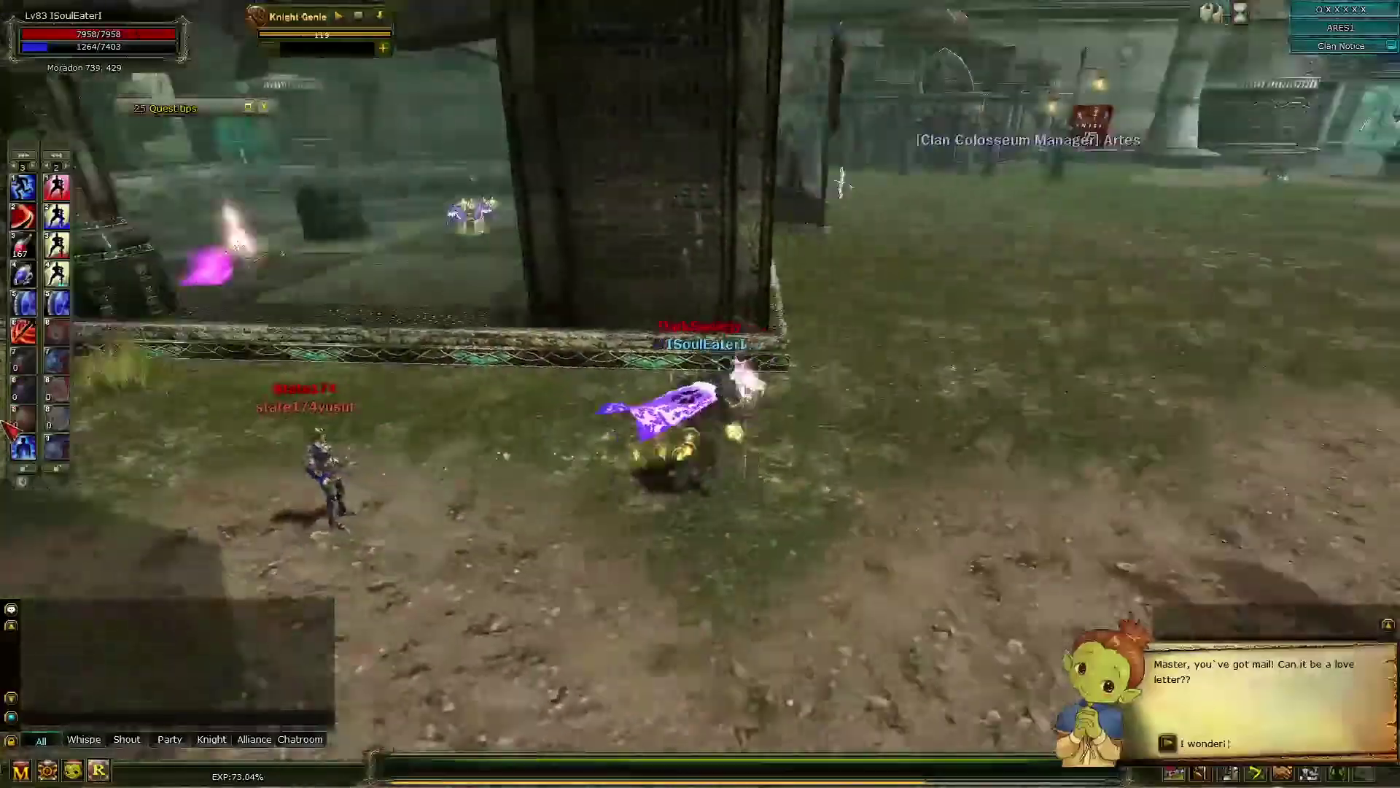
Run the character into the Melee Arena, cast Sprint and attack the nearest enemy player.
drag(842, 184, 1360, 355)
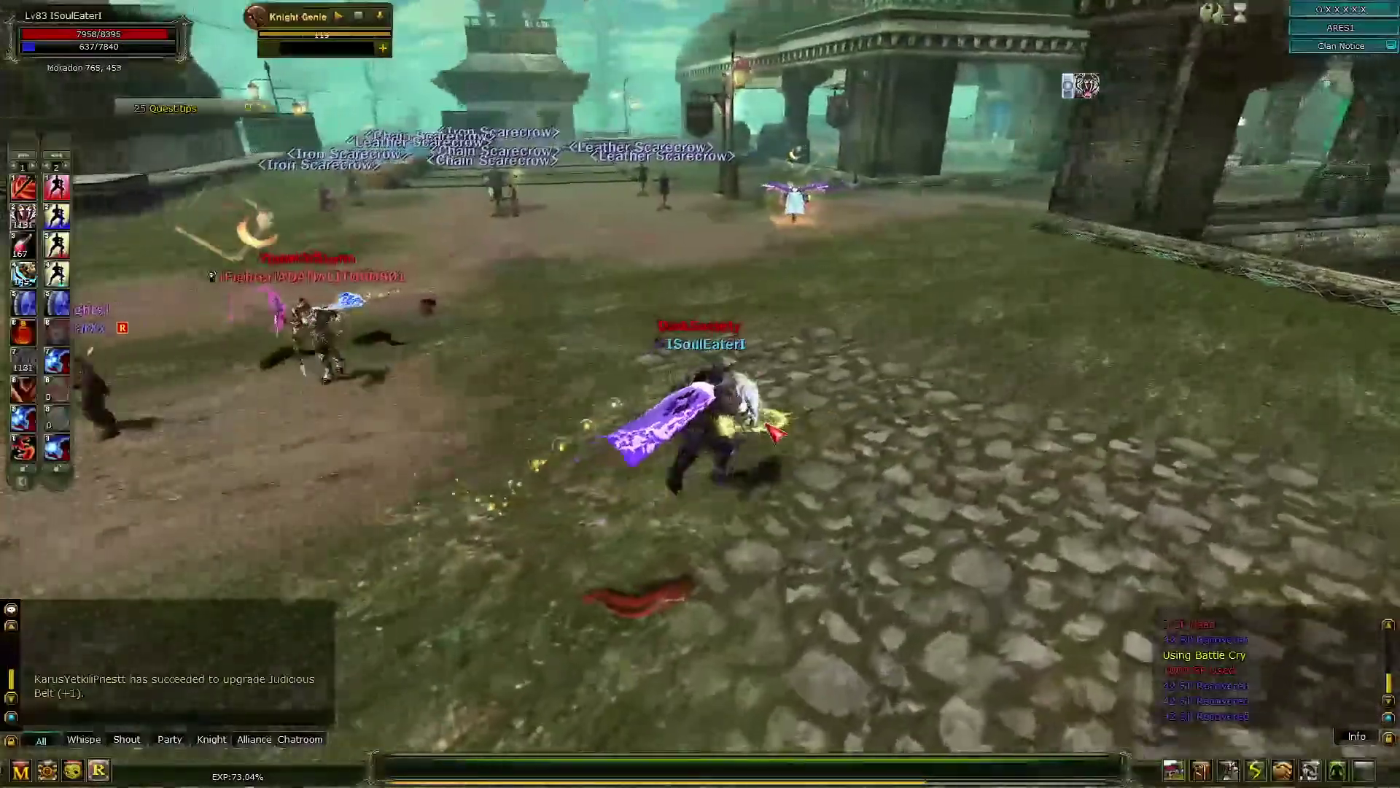
key(d)
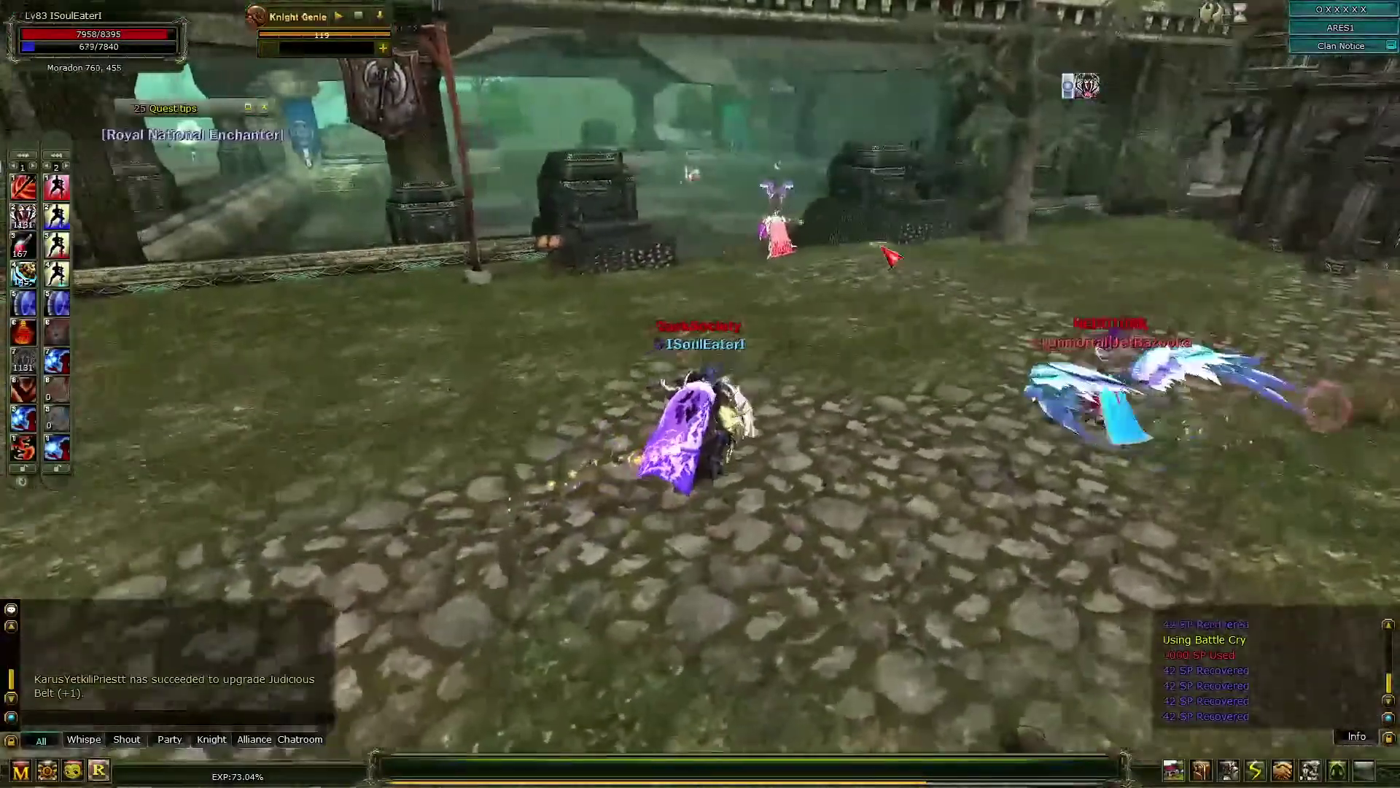
key(a)
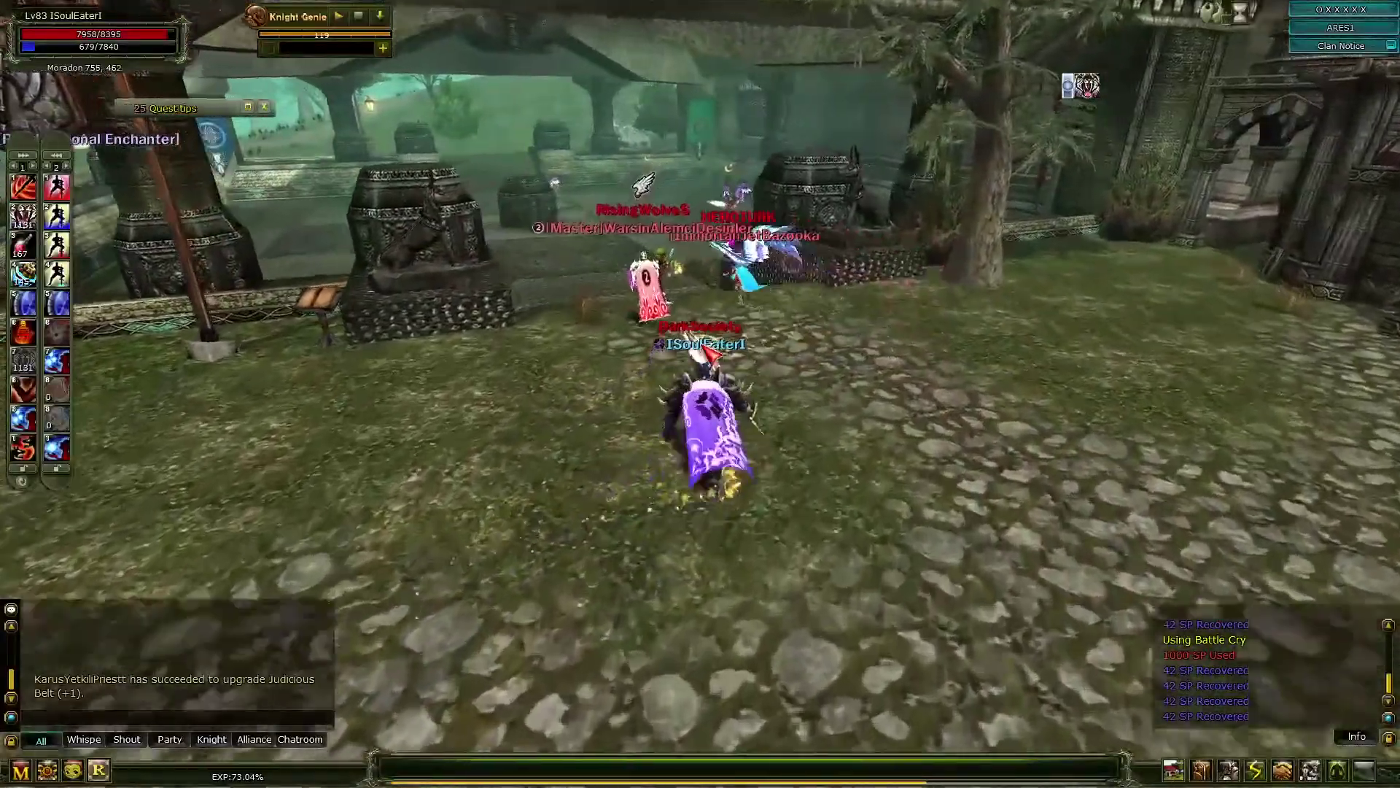
key(a)
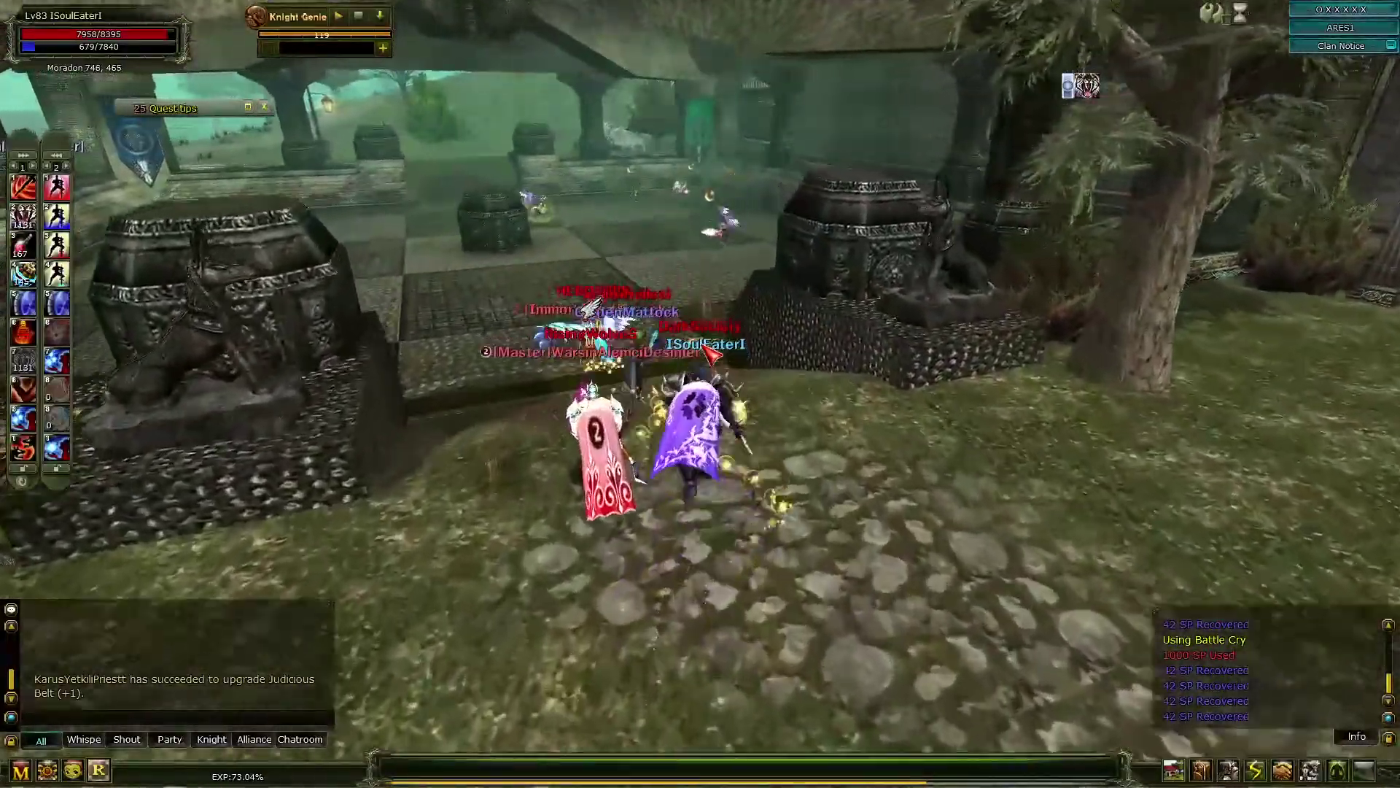
key(d)
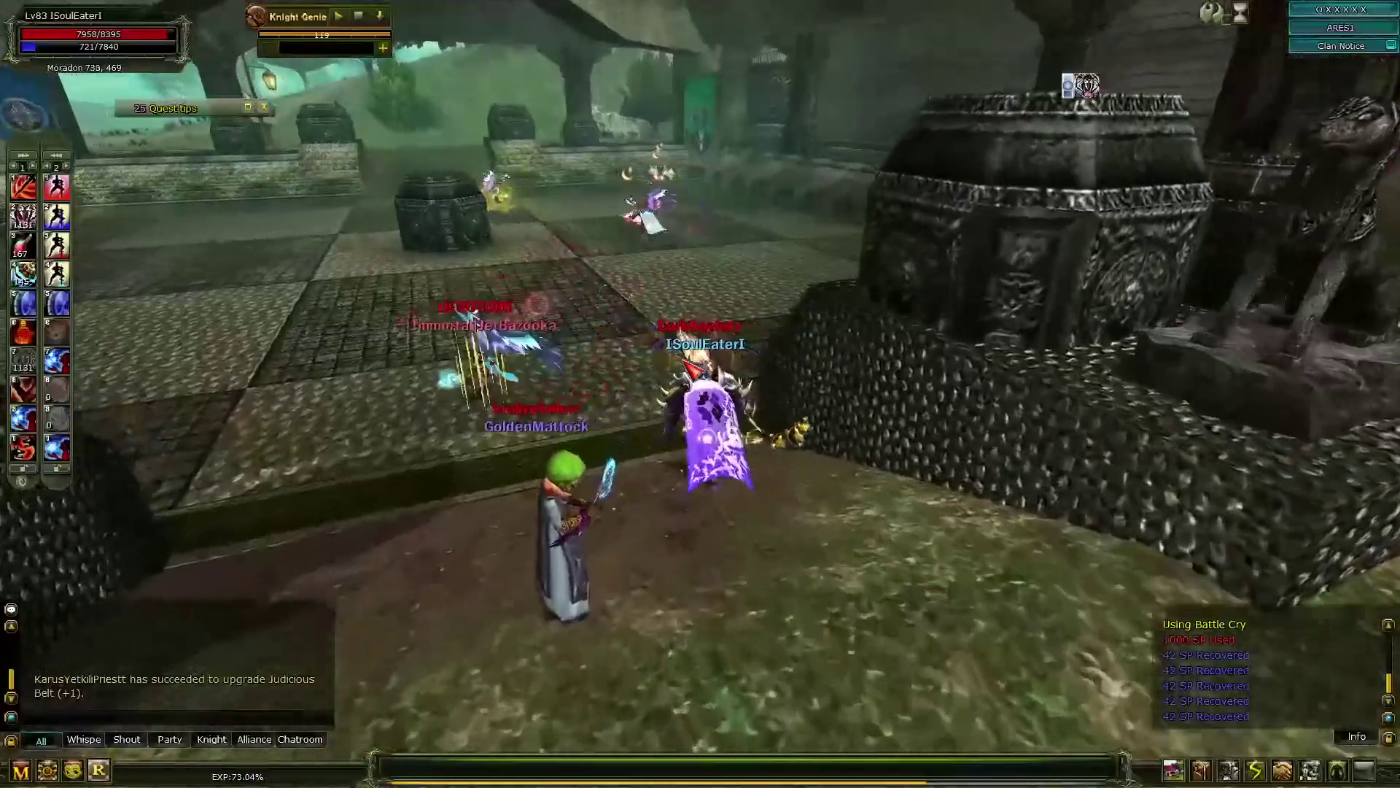
key(a)
key(1)
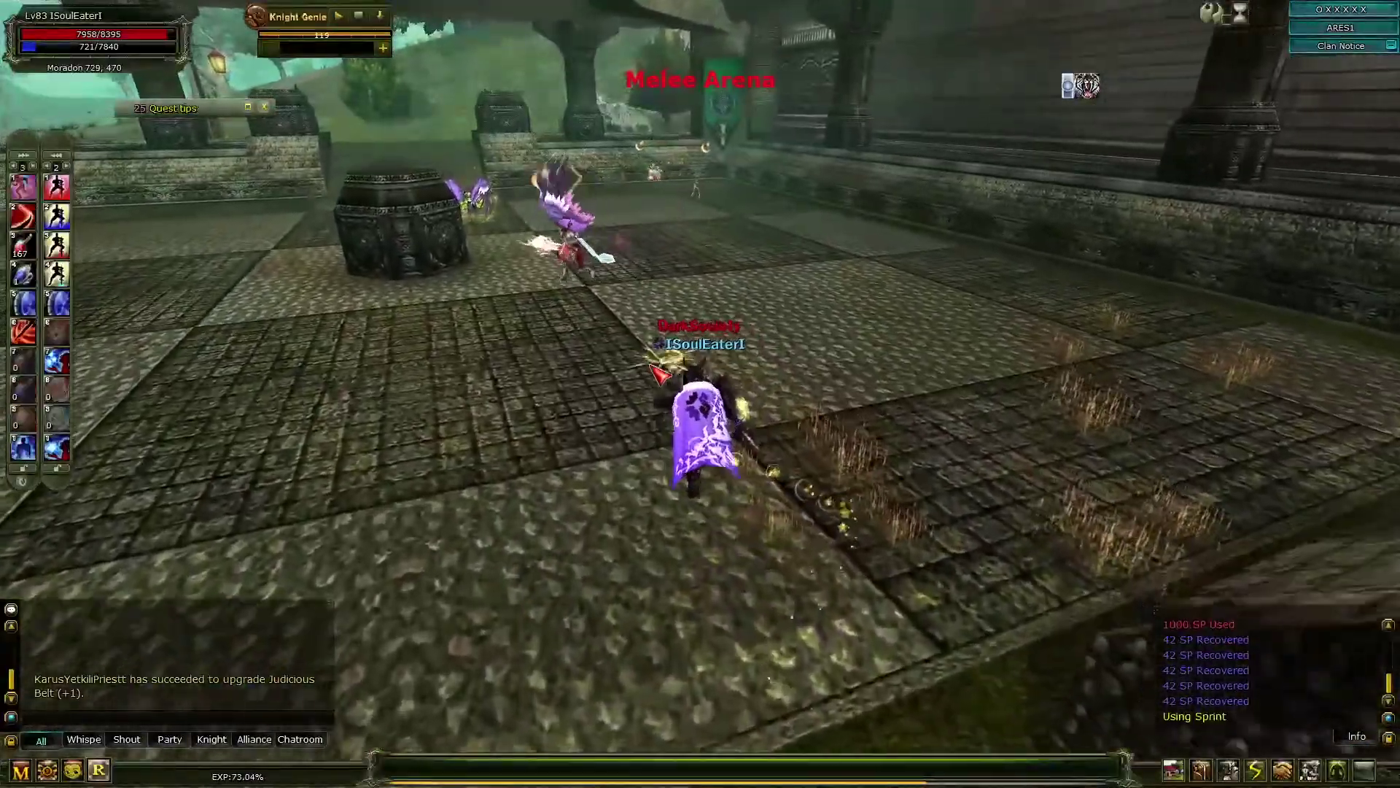
key(z)
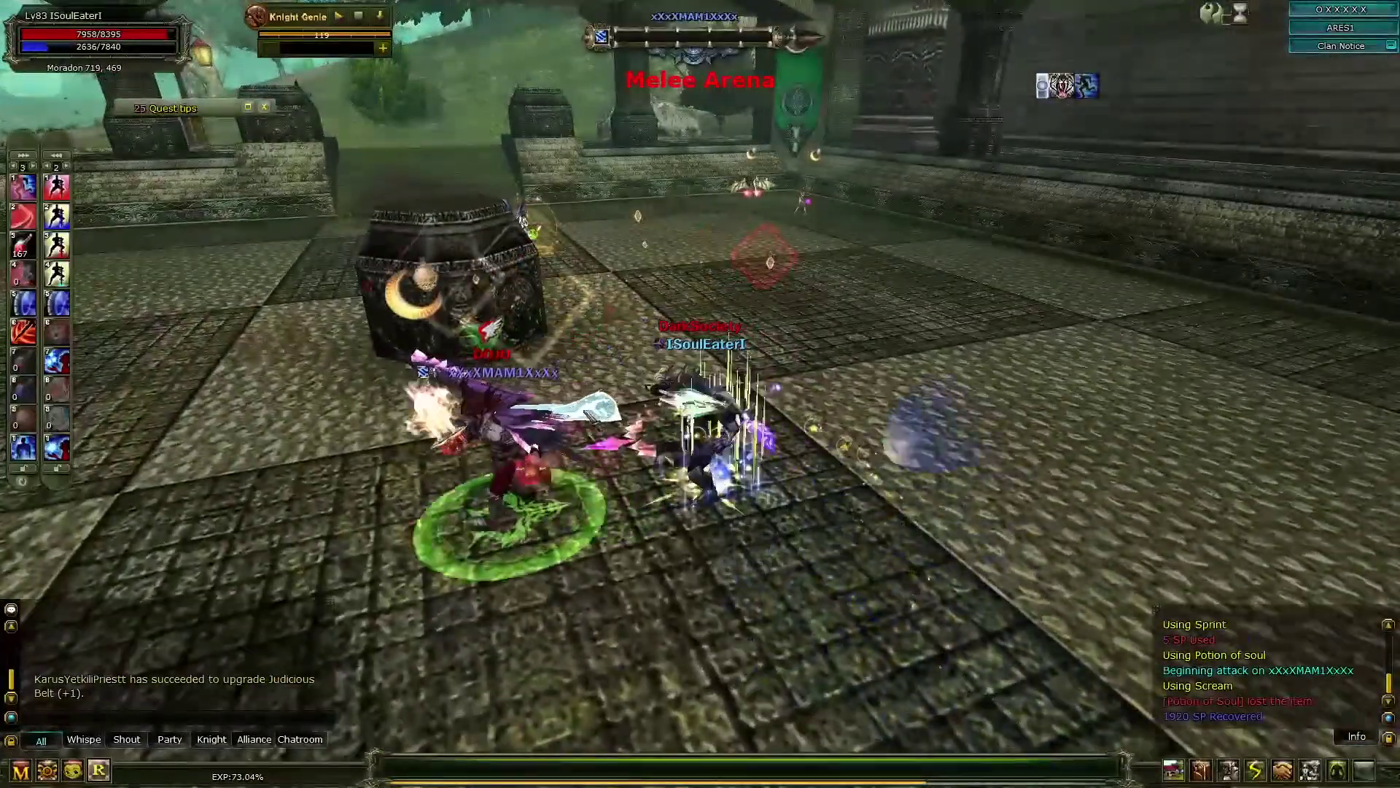
key(2)
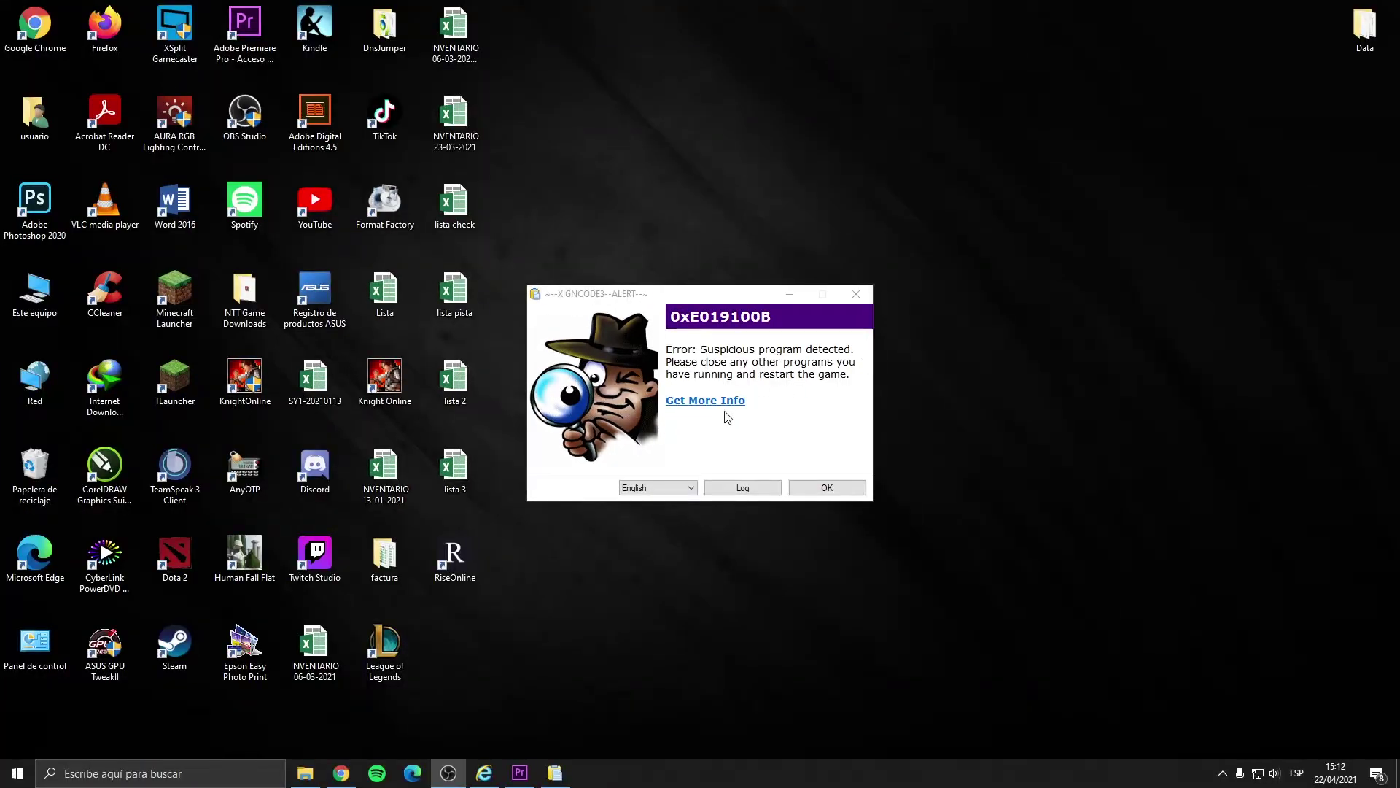
Set the XIGNCODE3 alert's language to español and check the hidden system tray icons.
click(658, 487)
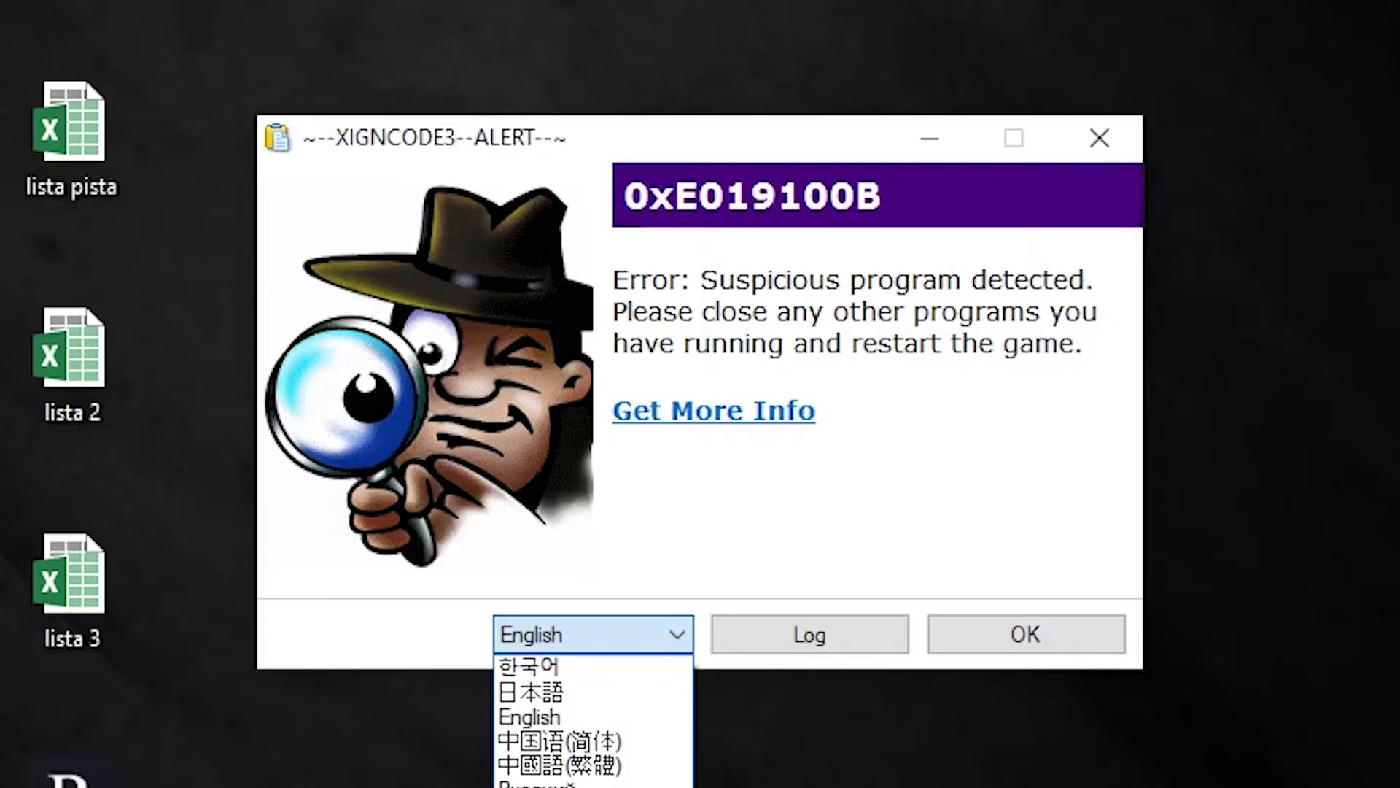
click(642, 543)
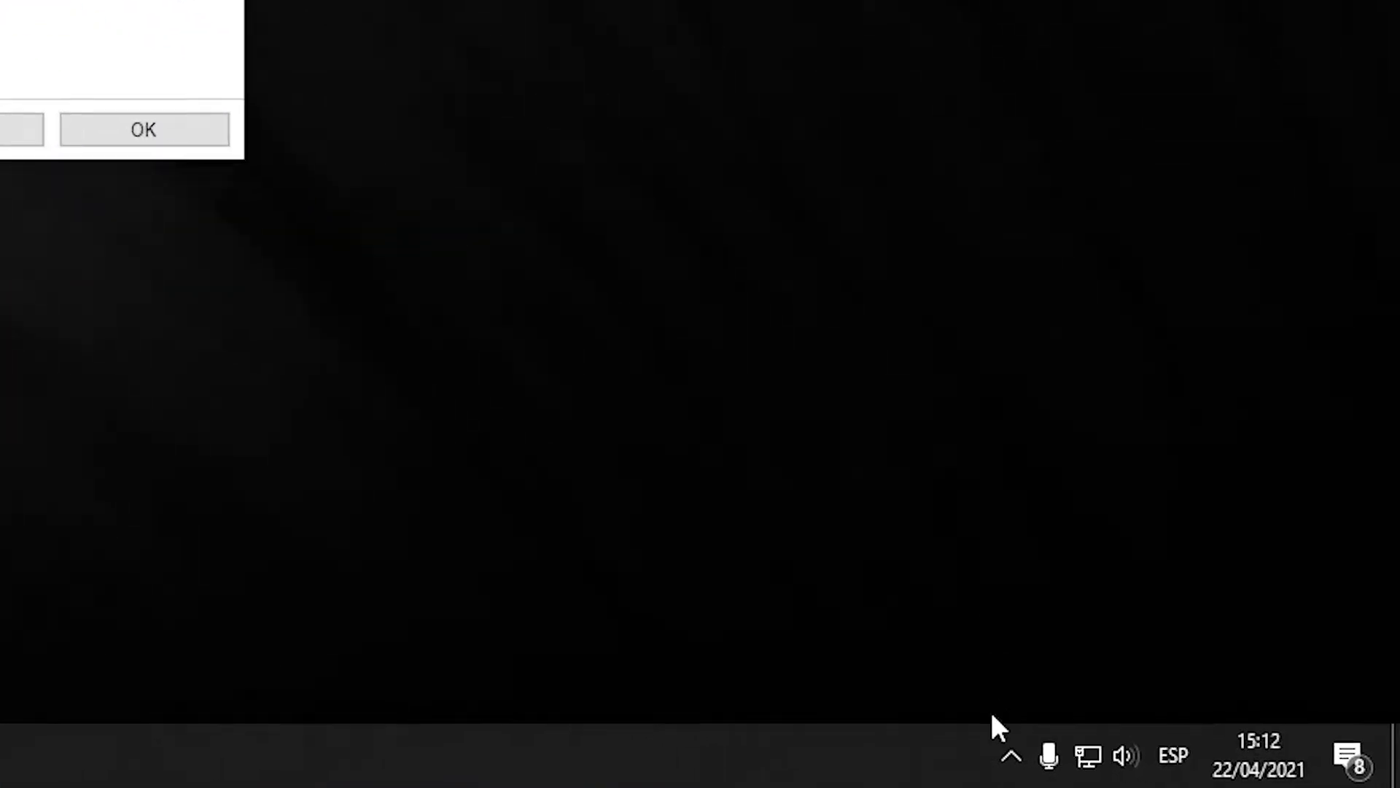
click(917, 752)
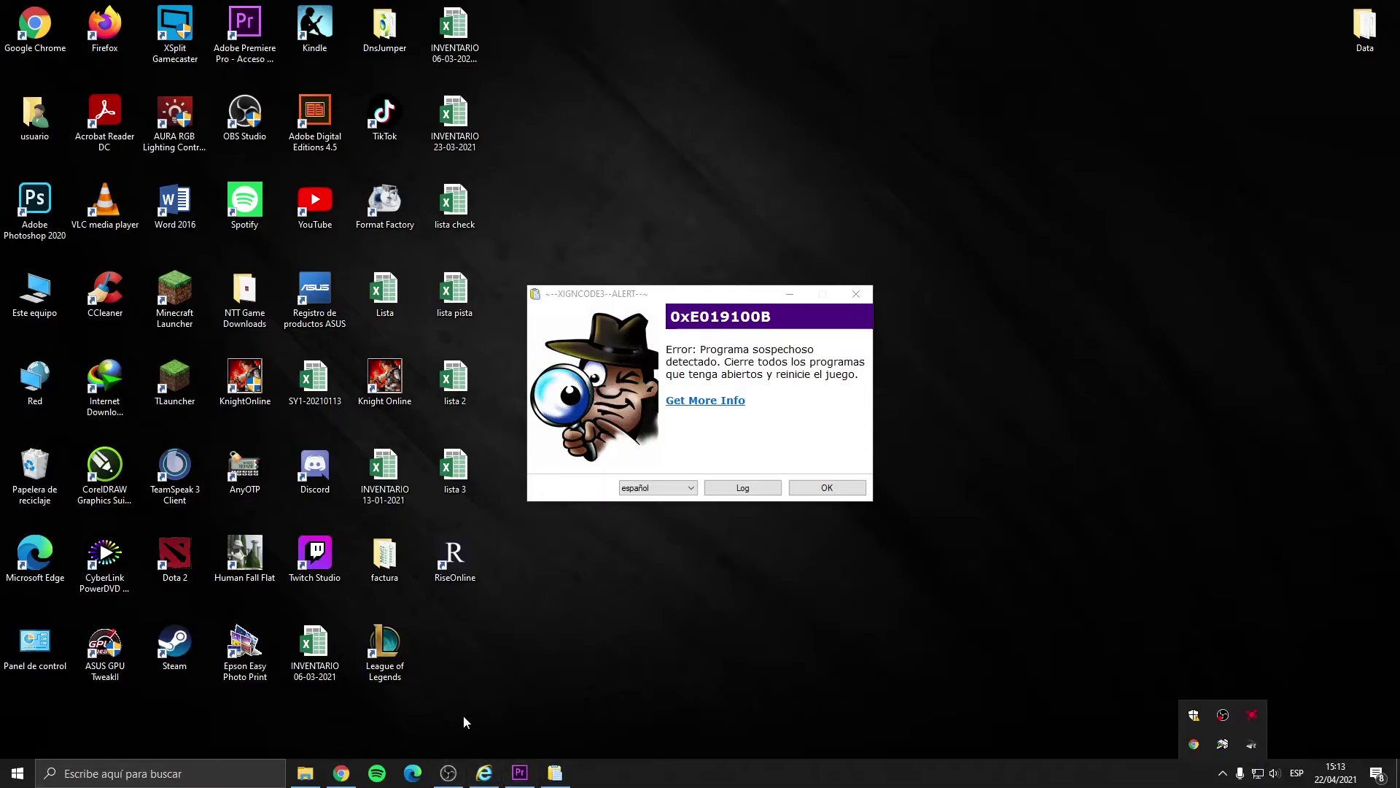
click(576, 646)
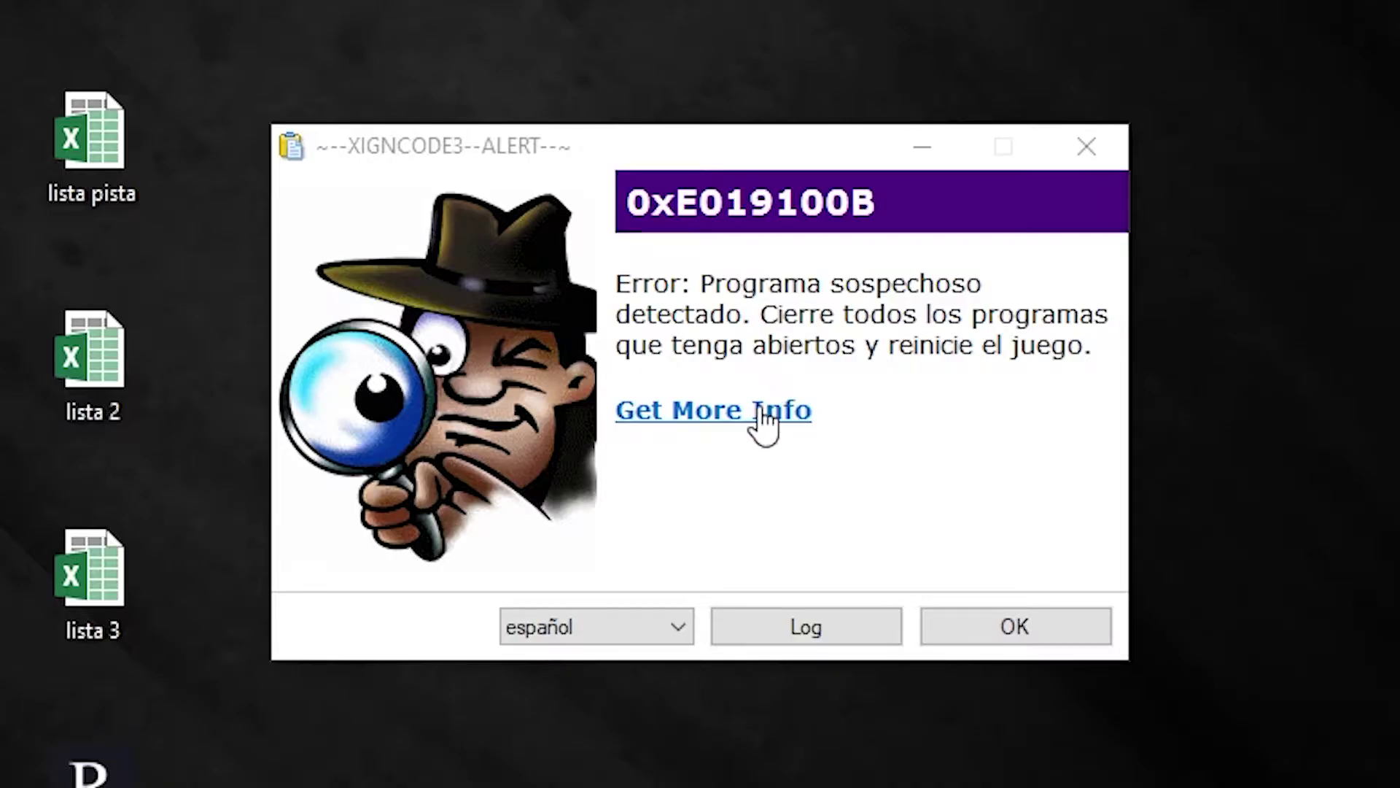
Open the alert's online information page in a maximized browser window and expand the "0xE019100B error occurrences" FAQ entry.
click(759, 410)
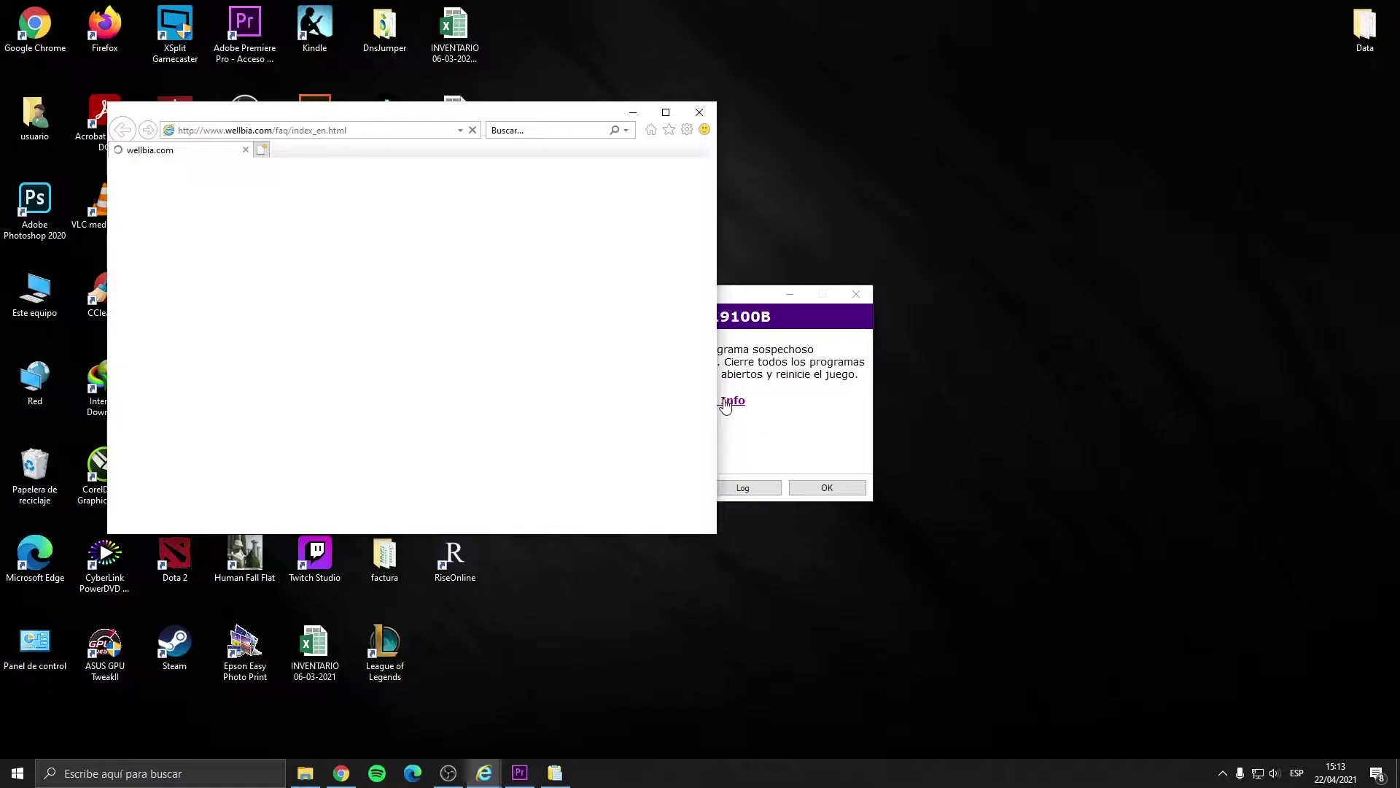
double_click(550, 113)
scroll(543, 255, down, 9)
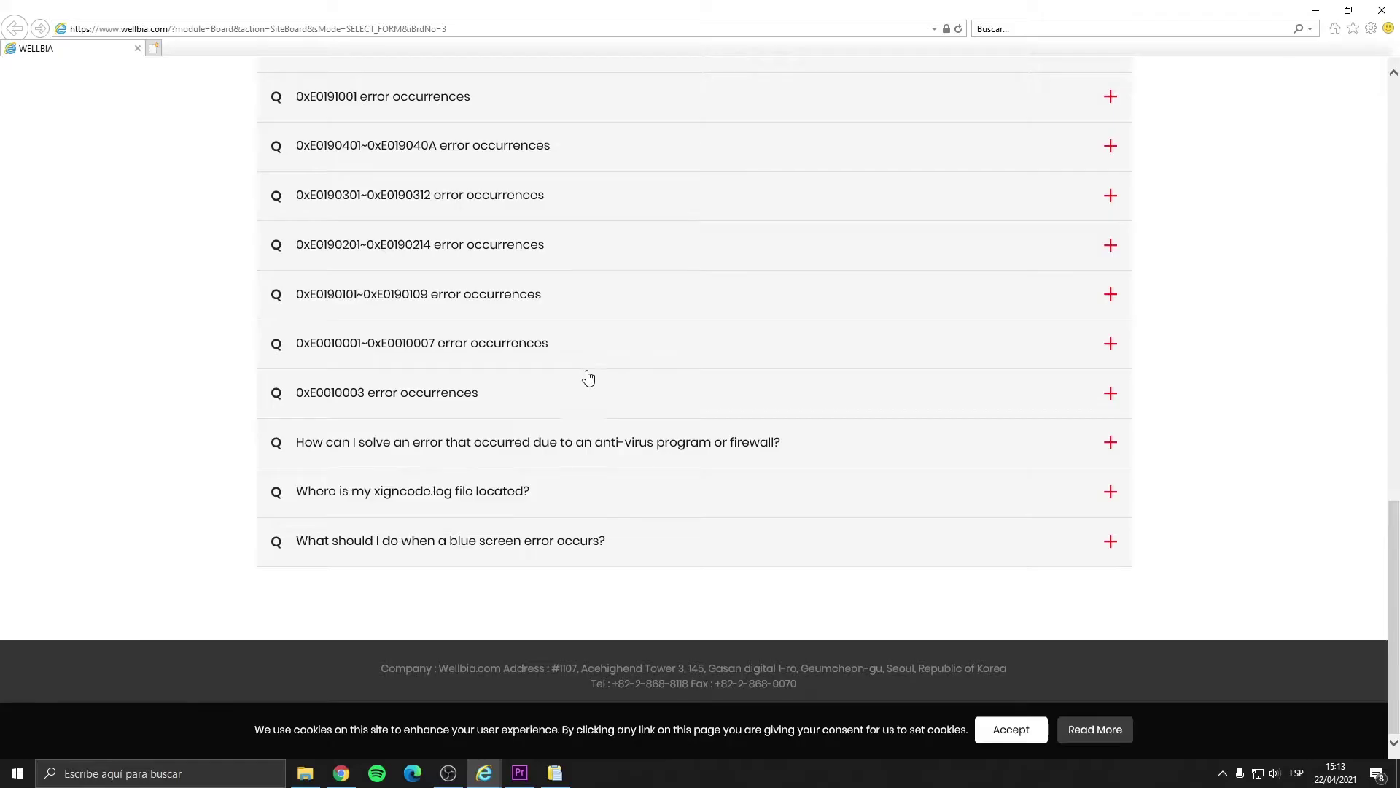
scroll(589, 377, up, 15)
scroll(591, 376, down, 7)
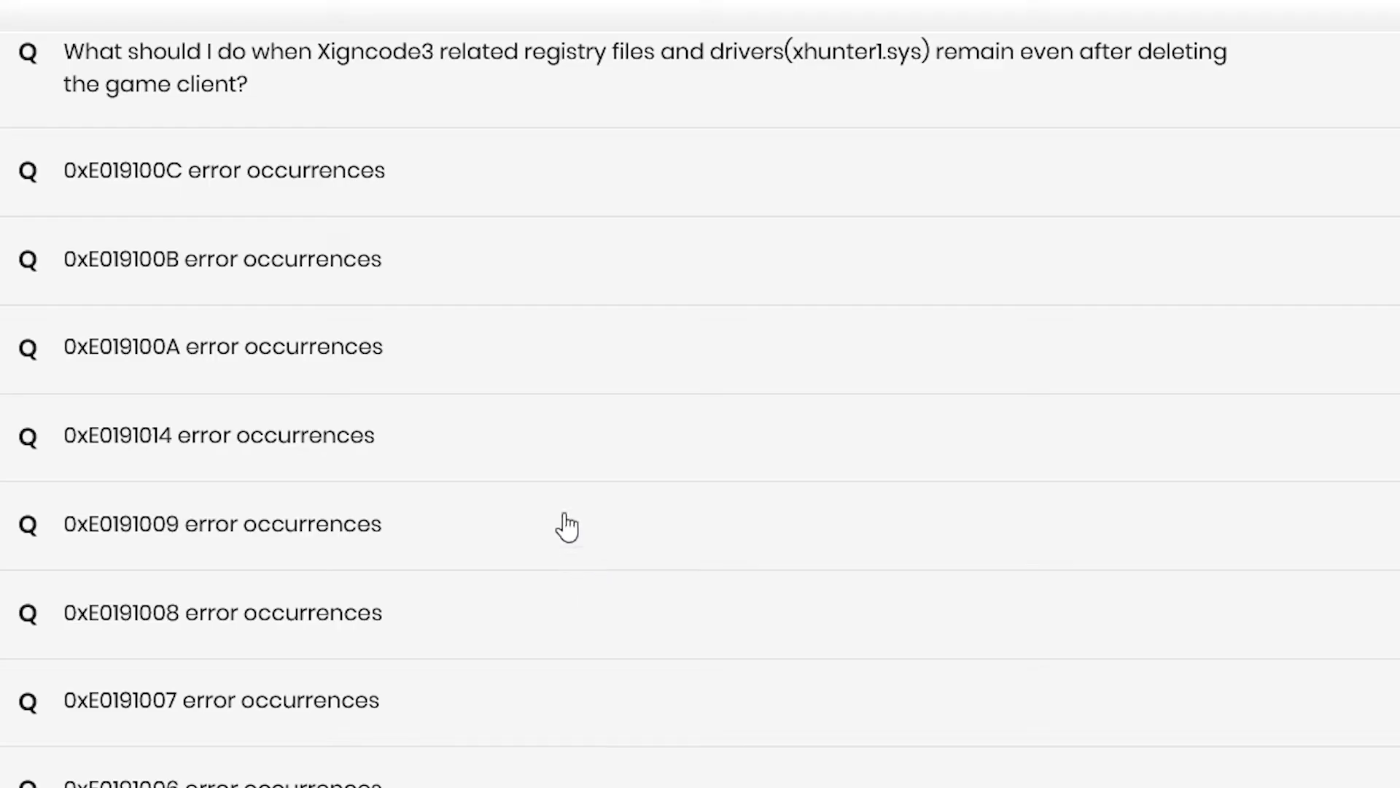
click(358, 284)
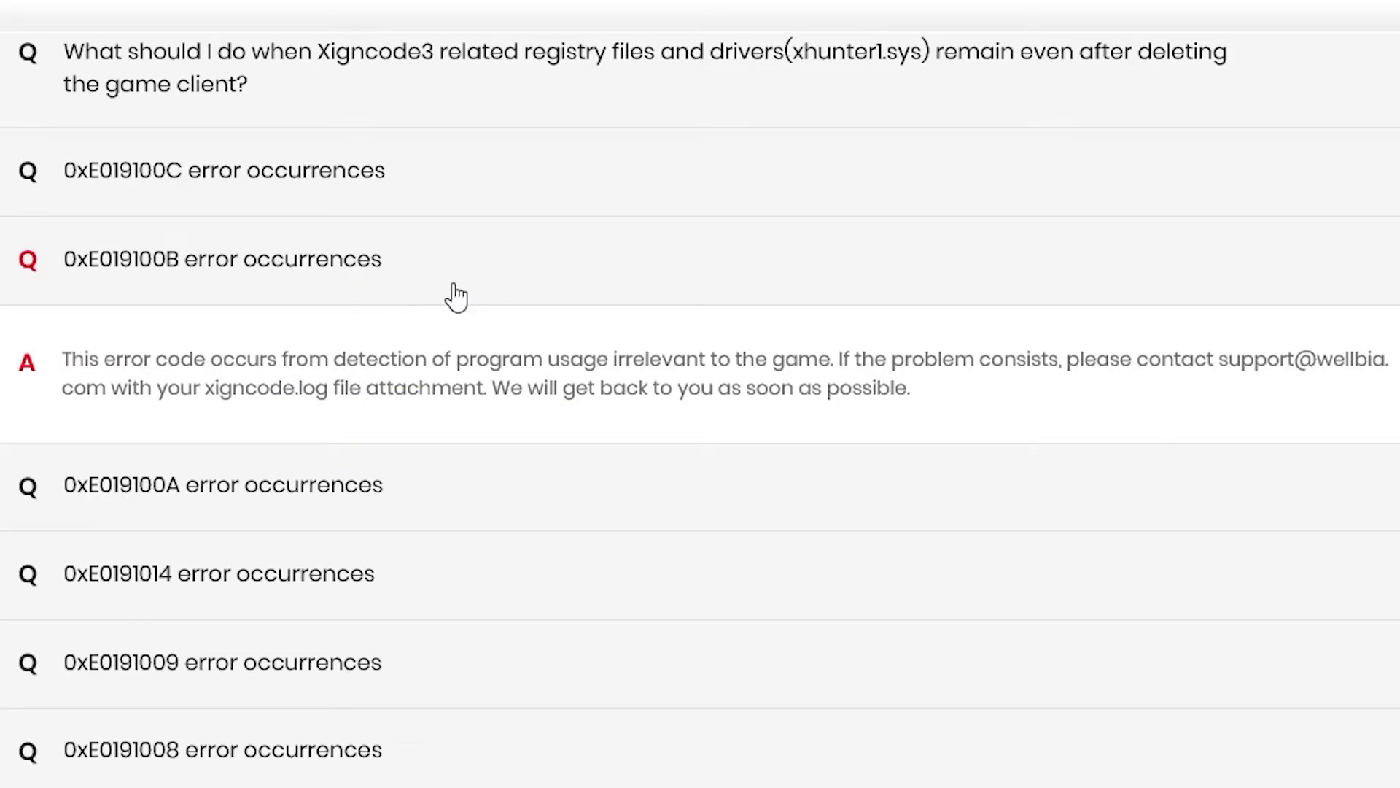
Read the 0xE019100B answer, highlighting its full text, the support e-mail address and the xigncode.log file mention.
drag(948, 409, 64, 344)
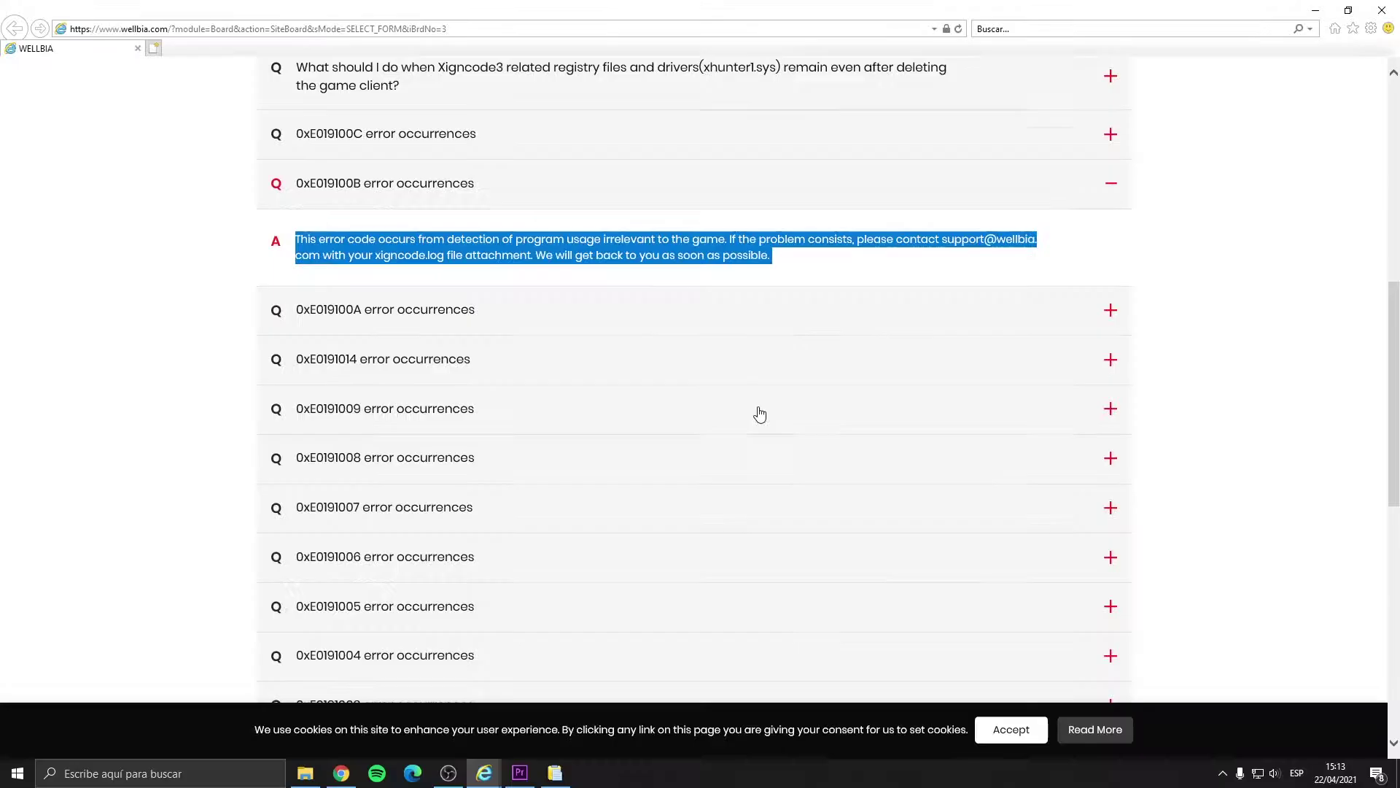
click(1211, 398)
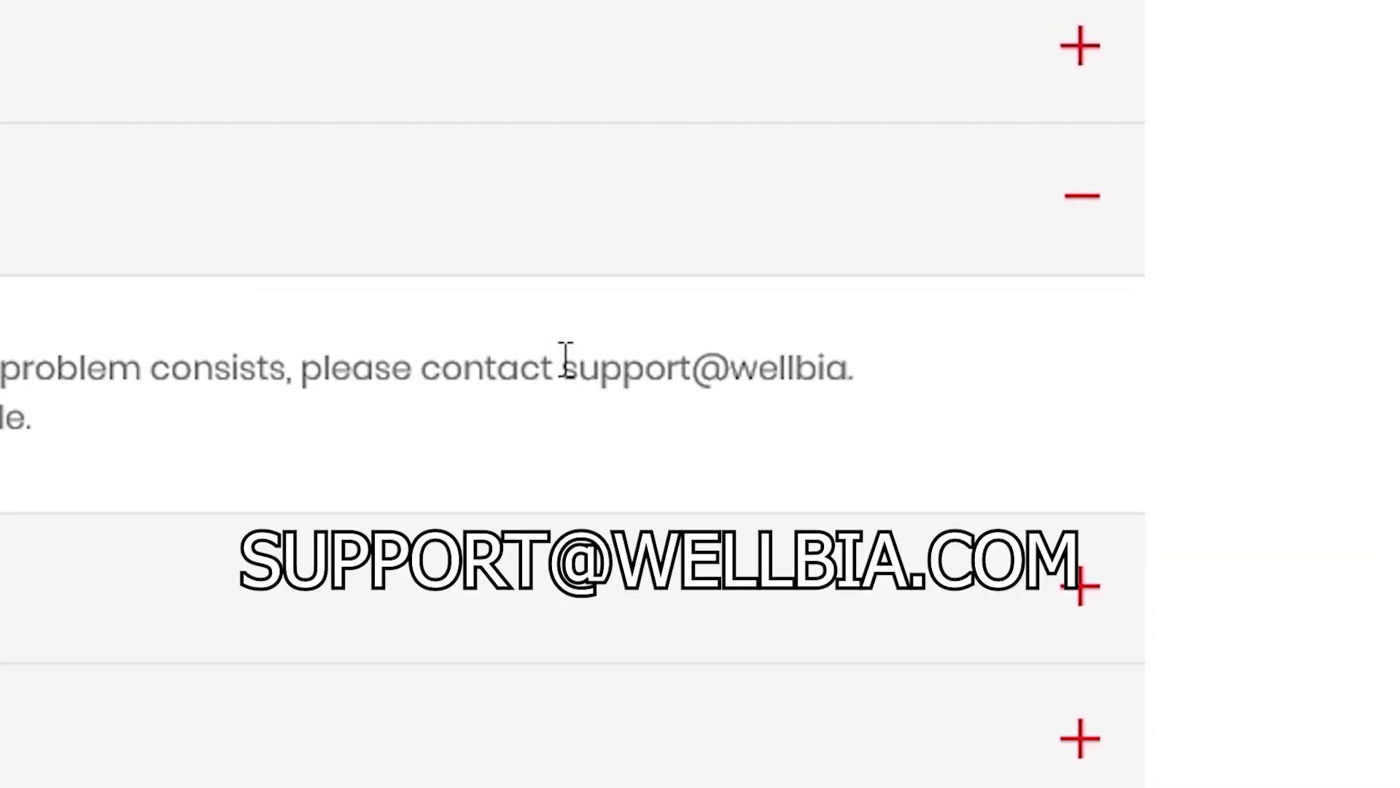
drag(565, 359, 846, 368)
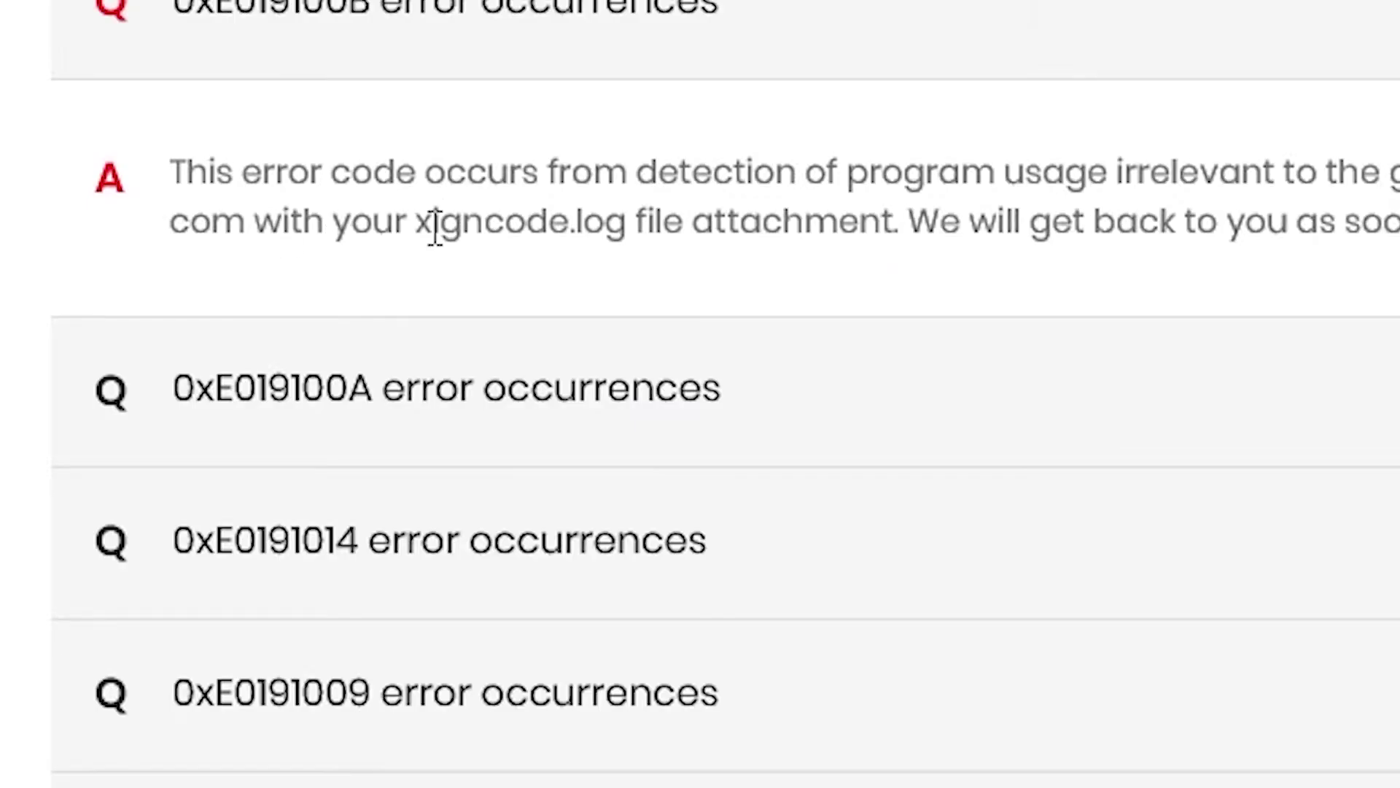
drag(416, 222, 653, 220)
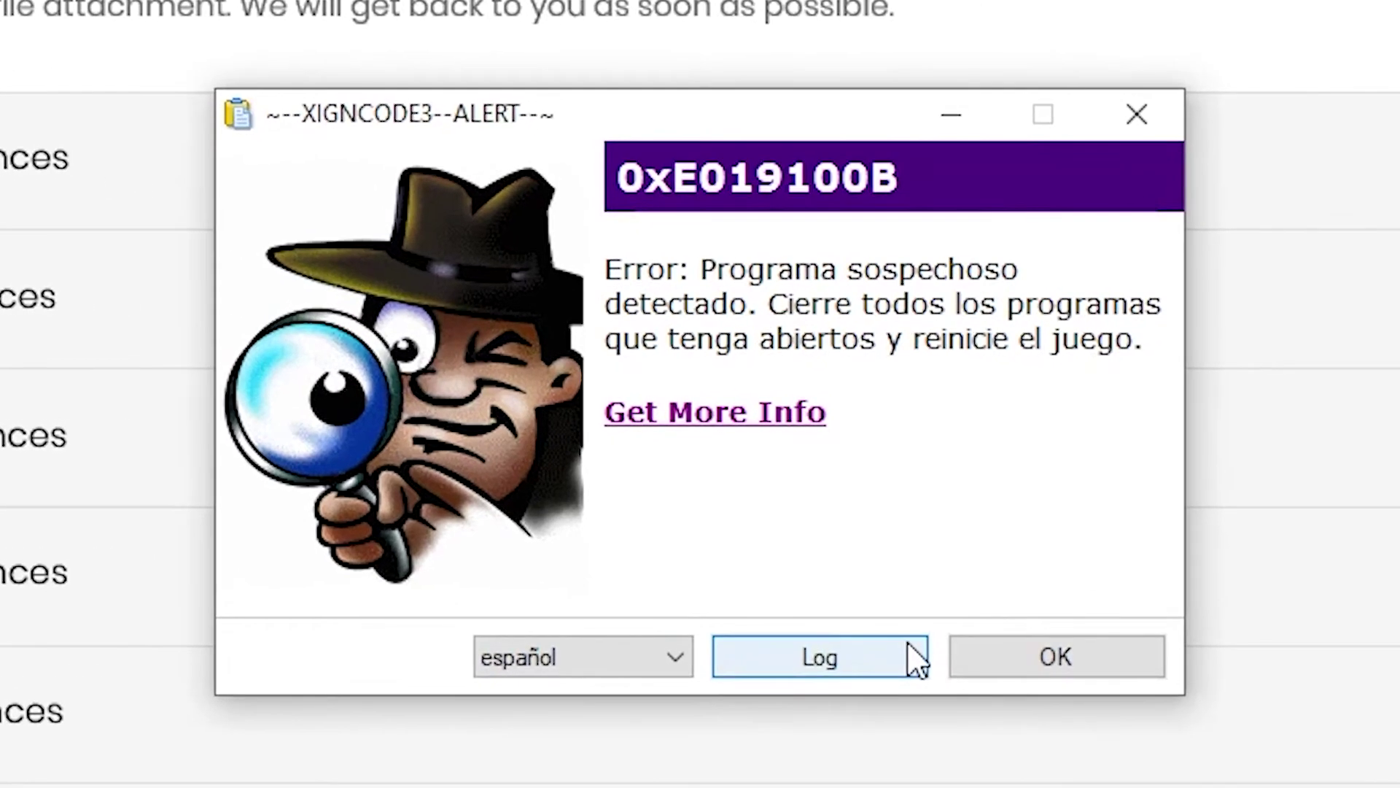
Open the XIGNCODE log folder from the error alert and select the xigncode text file.
drag(738, 128, 798, 135)
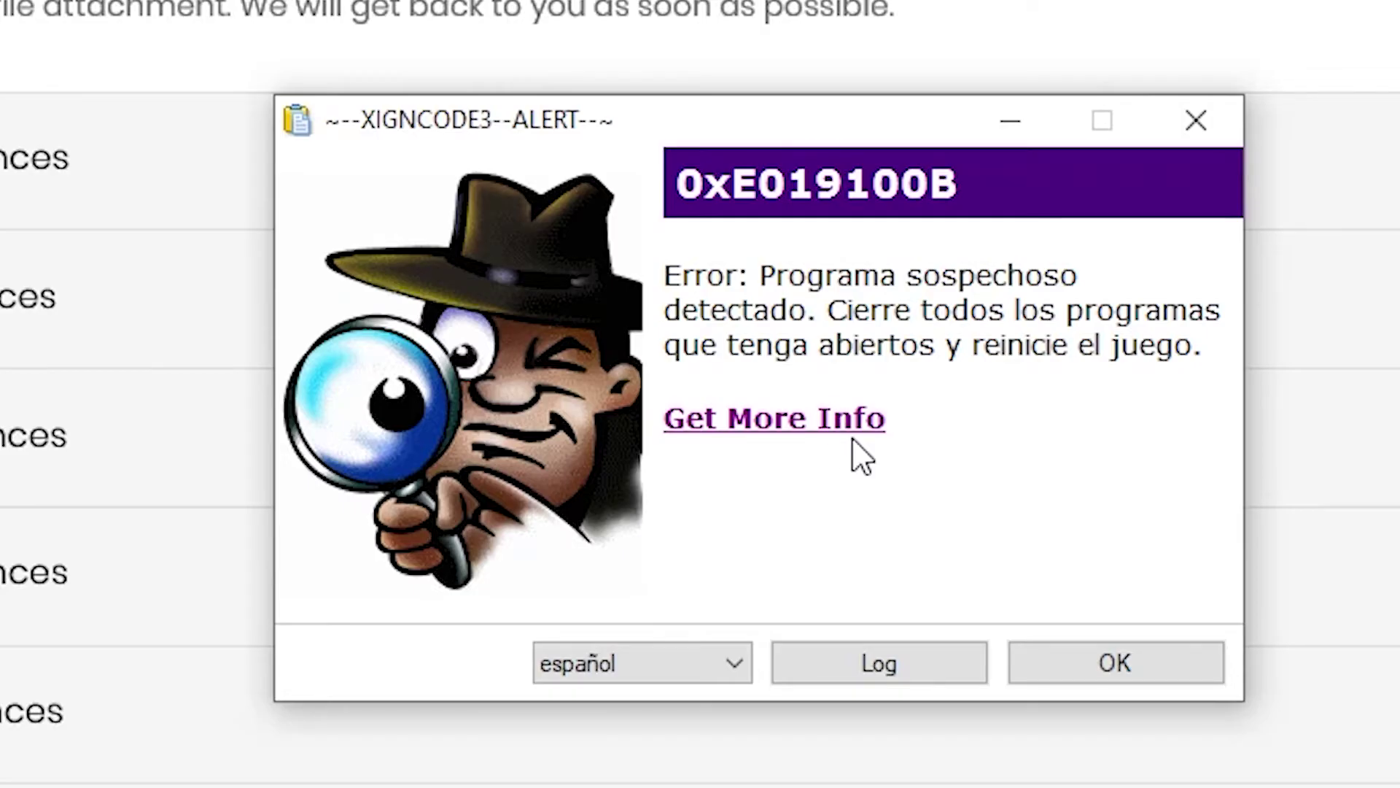
click(933, 667)
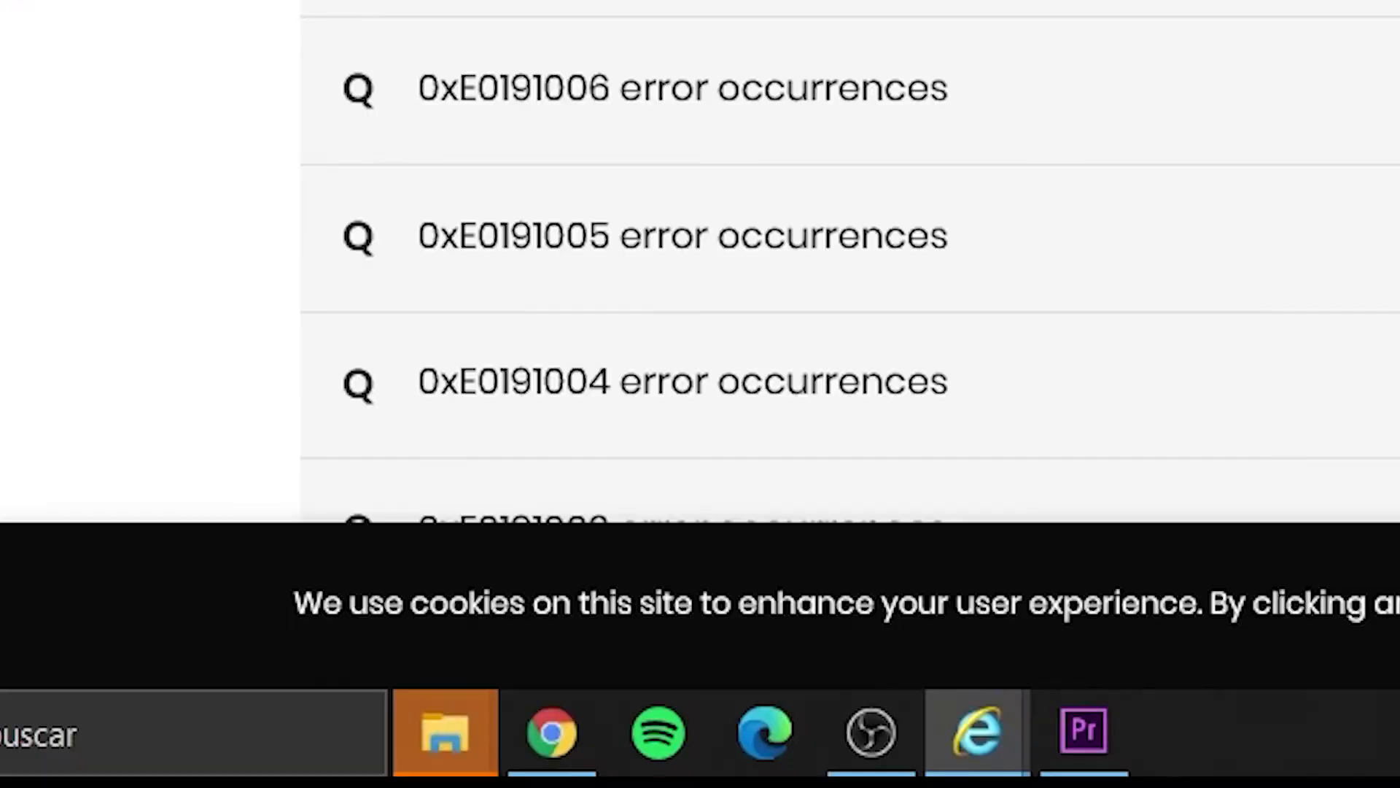
click(467, 736)
click(667, 565)
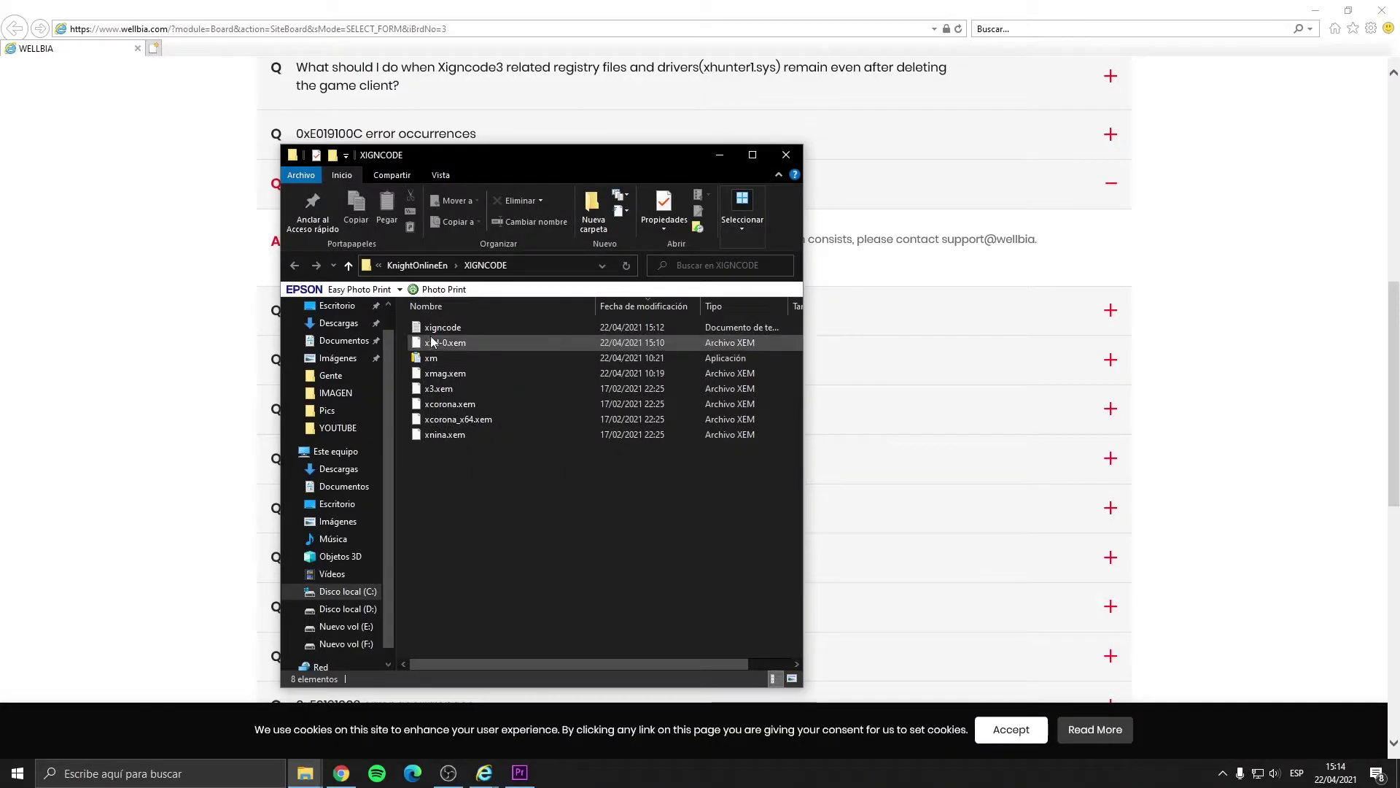
click(261, 294)
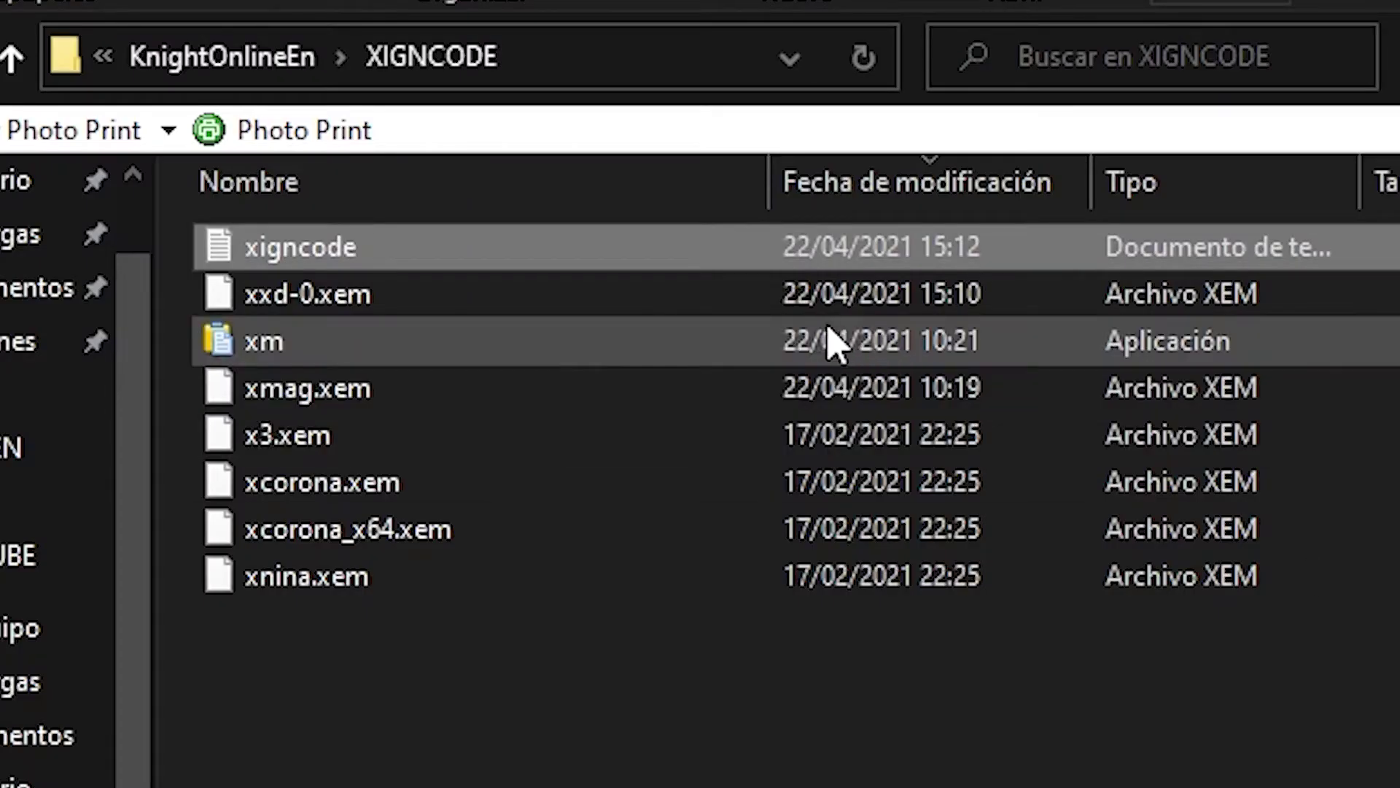
key(F2)
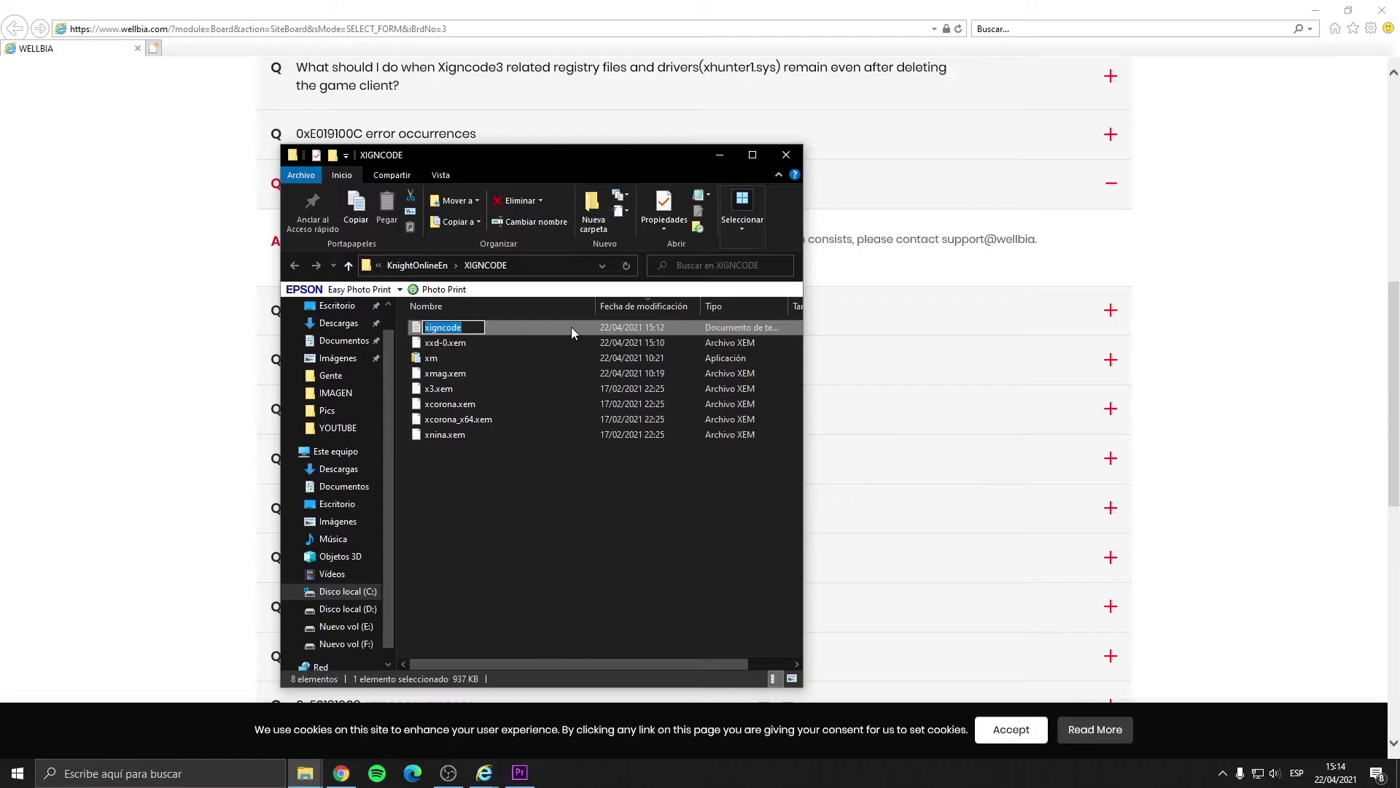
click(592, 327)
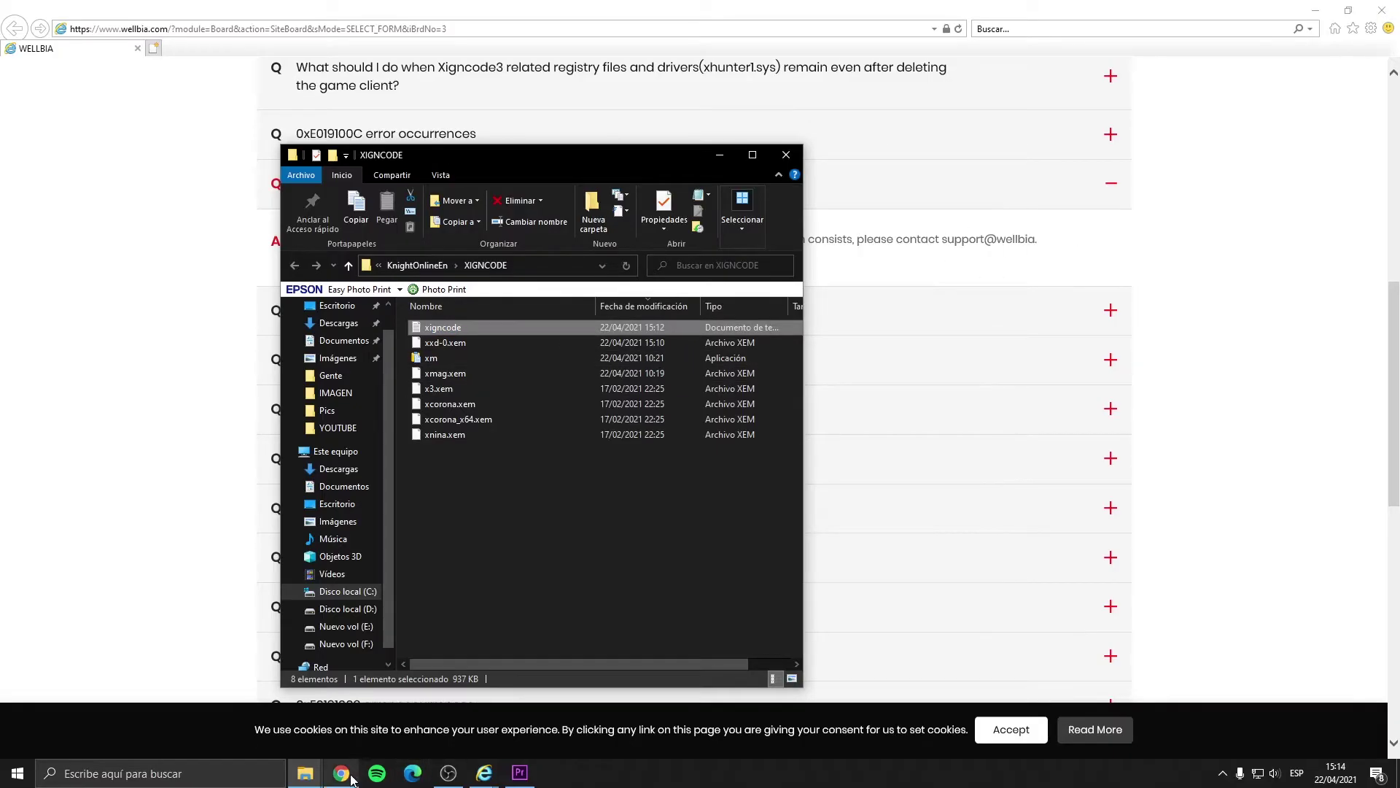
Bring up a new Gmail message in Chrome and copy the support e-mail address from the FAQ answer in Internet Explorer.
mouse_move(351, 779)
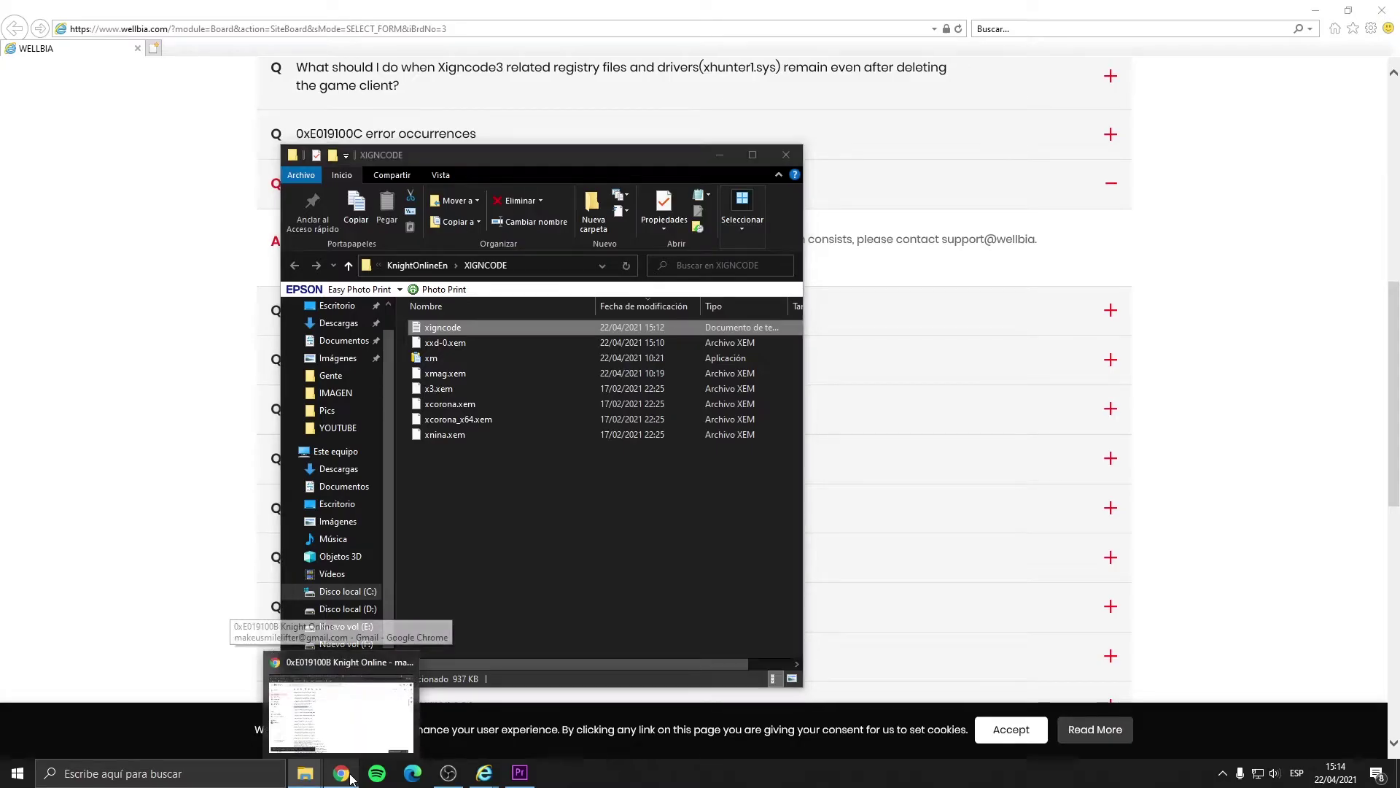
click(351, 779)
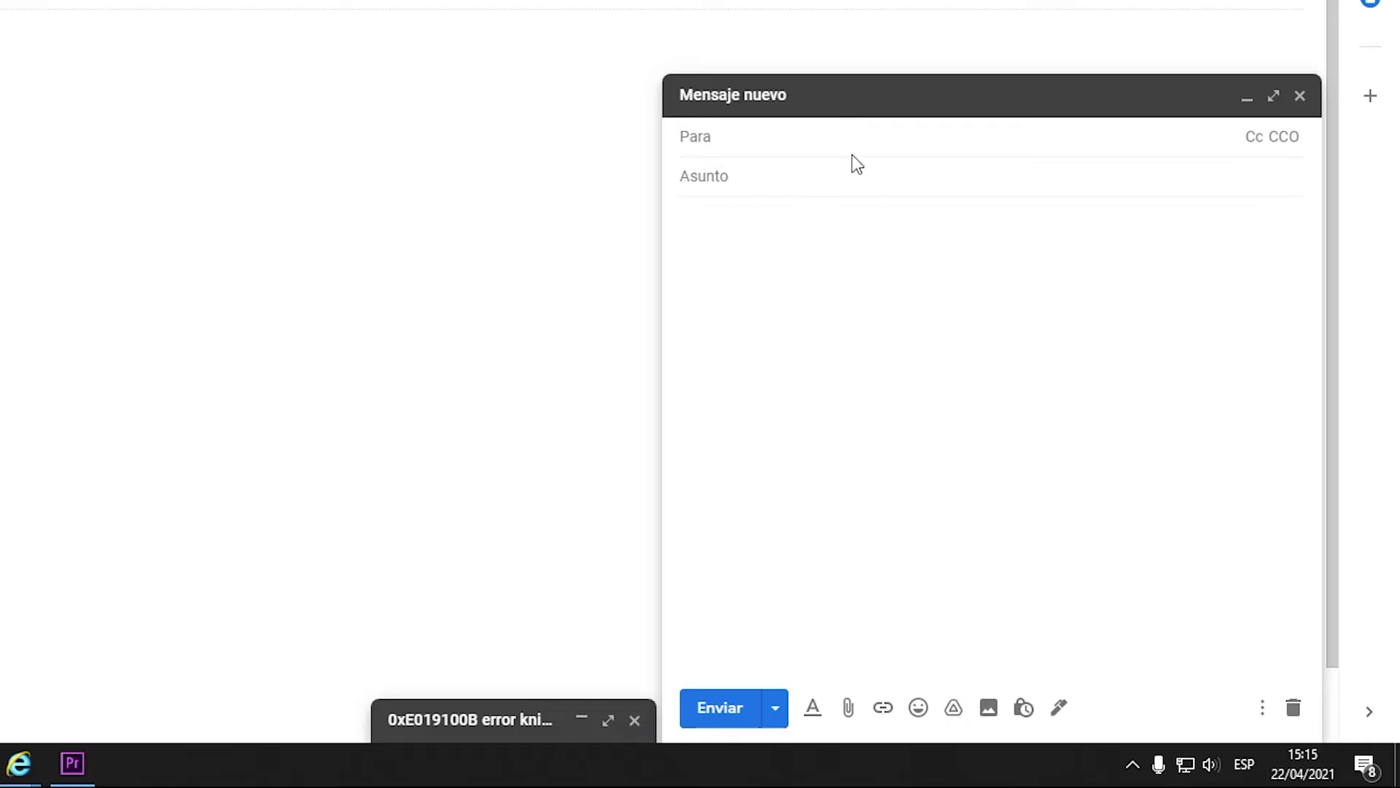
mouse_move(28, 755)
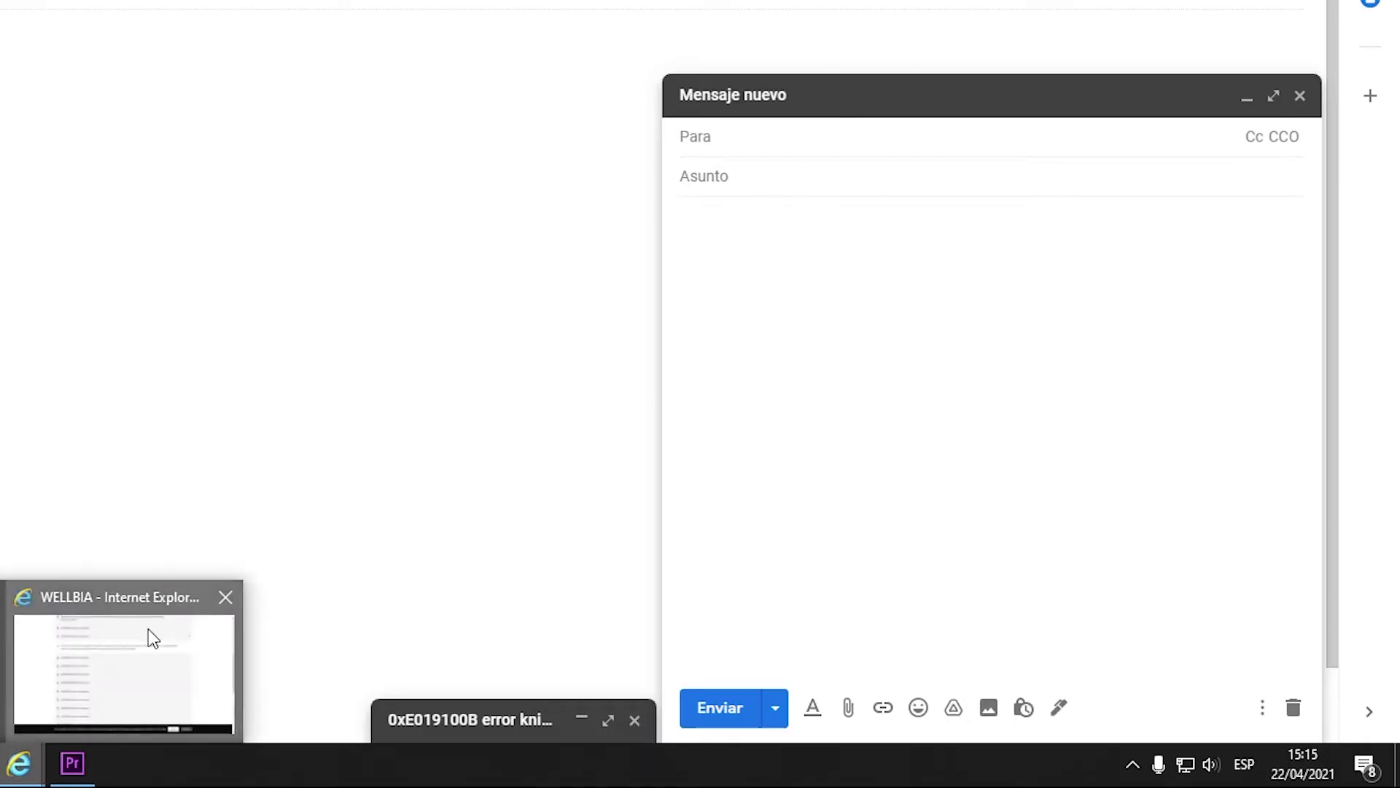
click(148, 631)
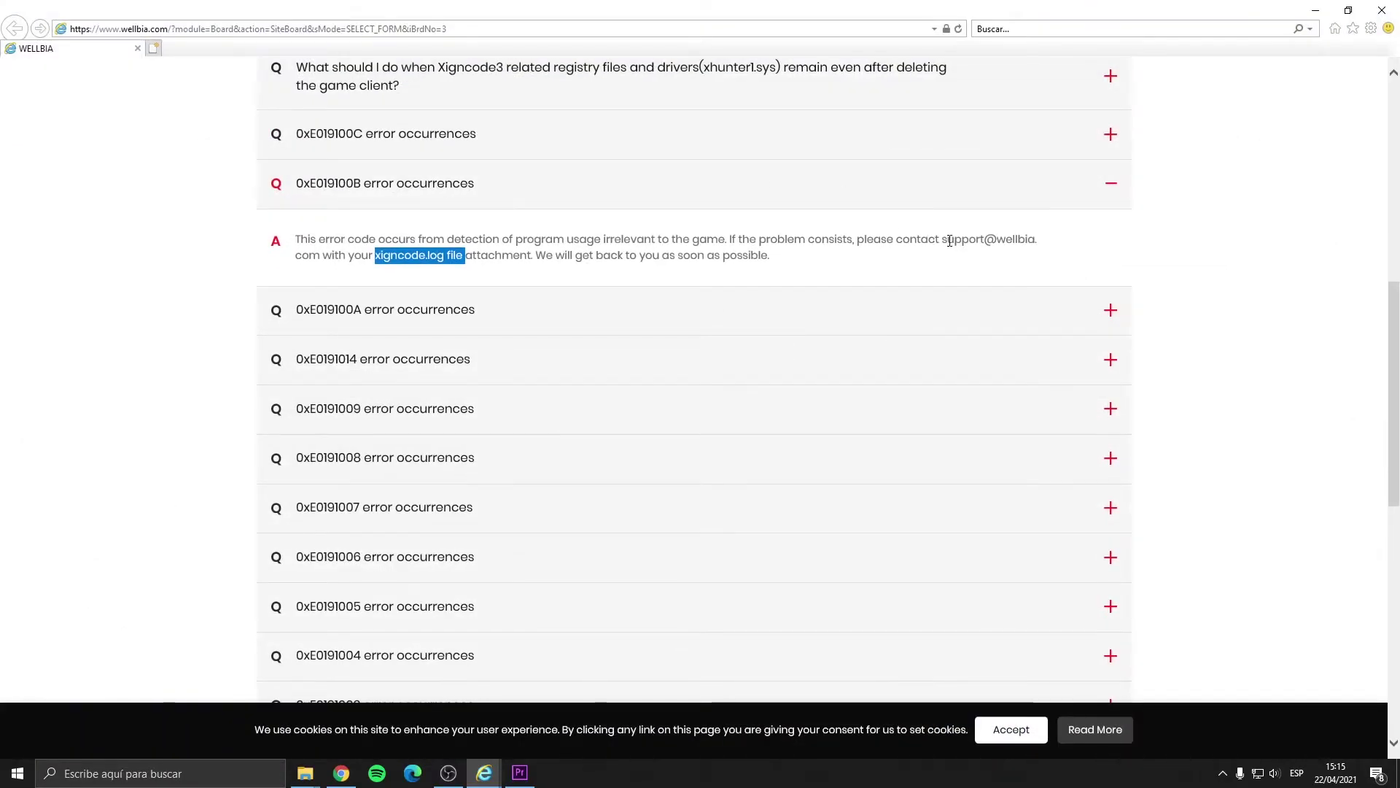
drag(941, 239, 1050, 253)
drag(372, 245, 327, 252)
key(ctrl+c)
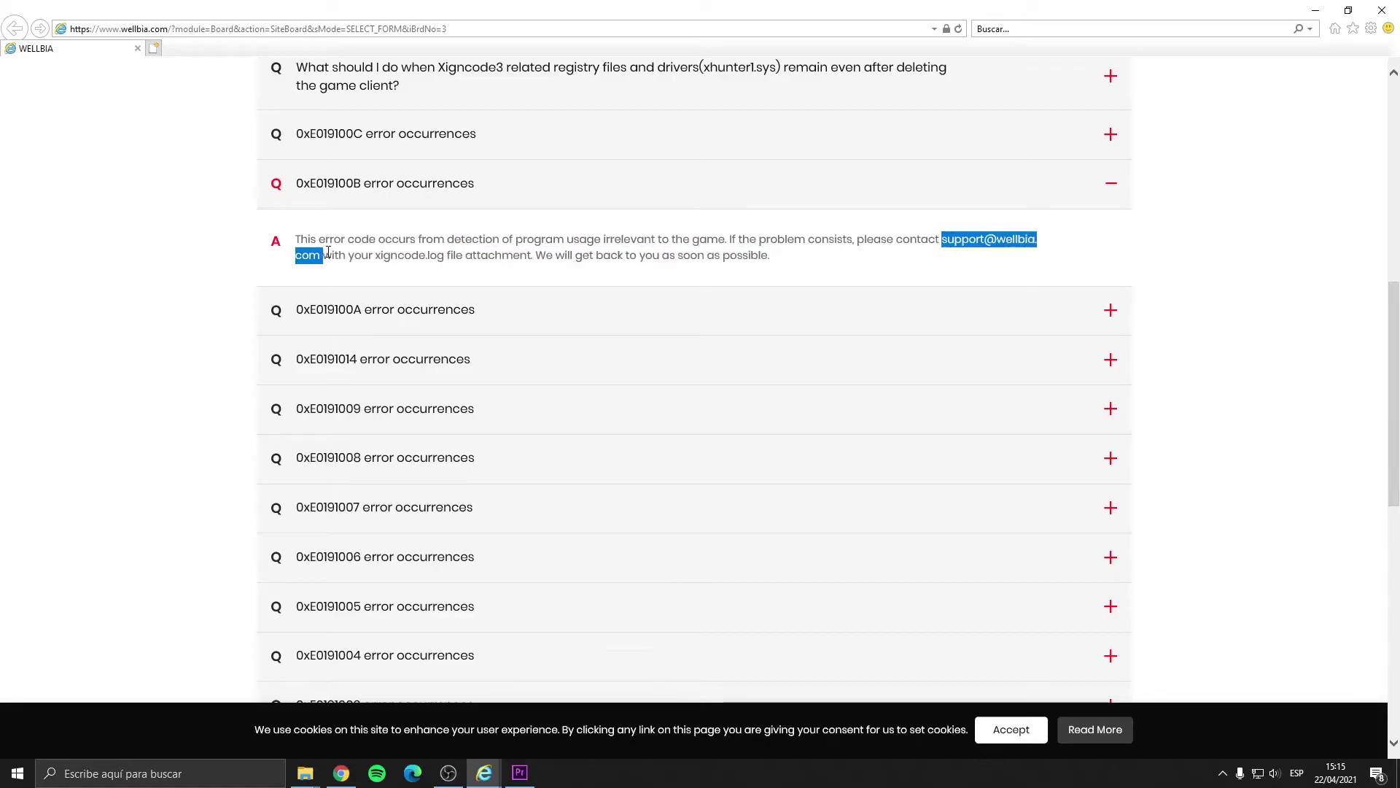
Return to the new Gmail message and enter the copied support e-mail address as its recipient.
click(1333, 6)
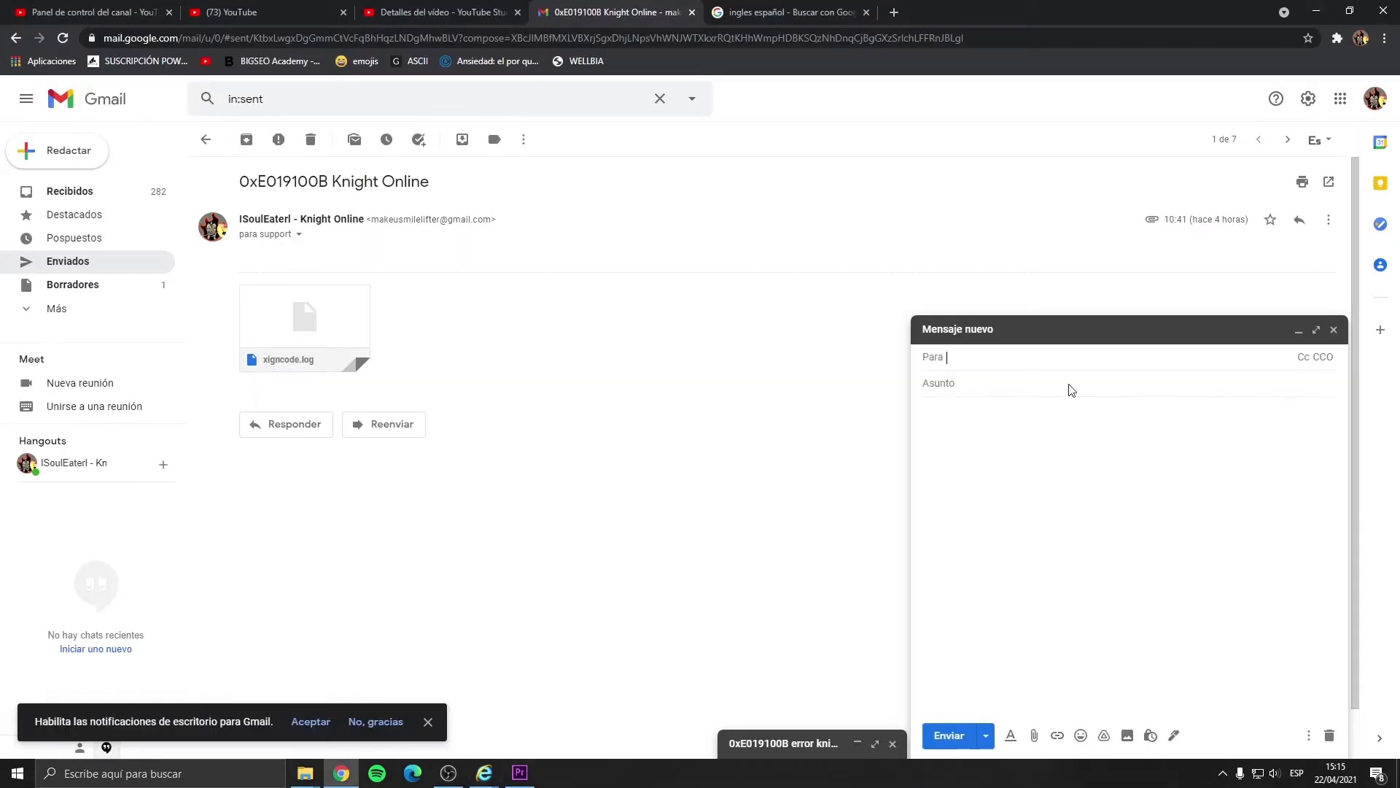
key(ctrl+v)
click(1007, 388)
Copy "0xE019100B error" from the FAQ heading and set the message subject to "0xE019100B error knight online".
key(alt+Tab)
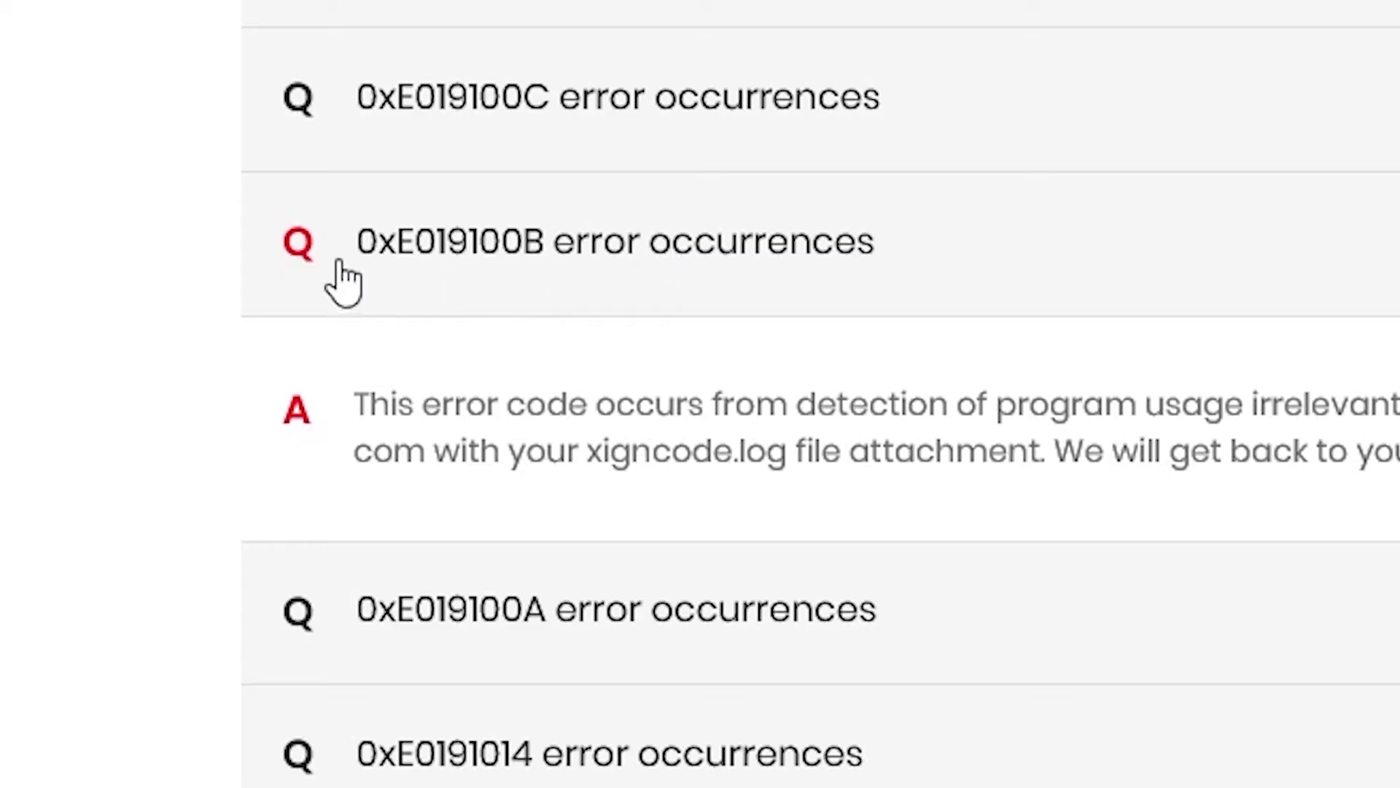
drag(340, 262, 606, 263)
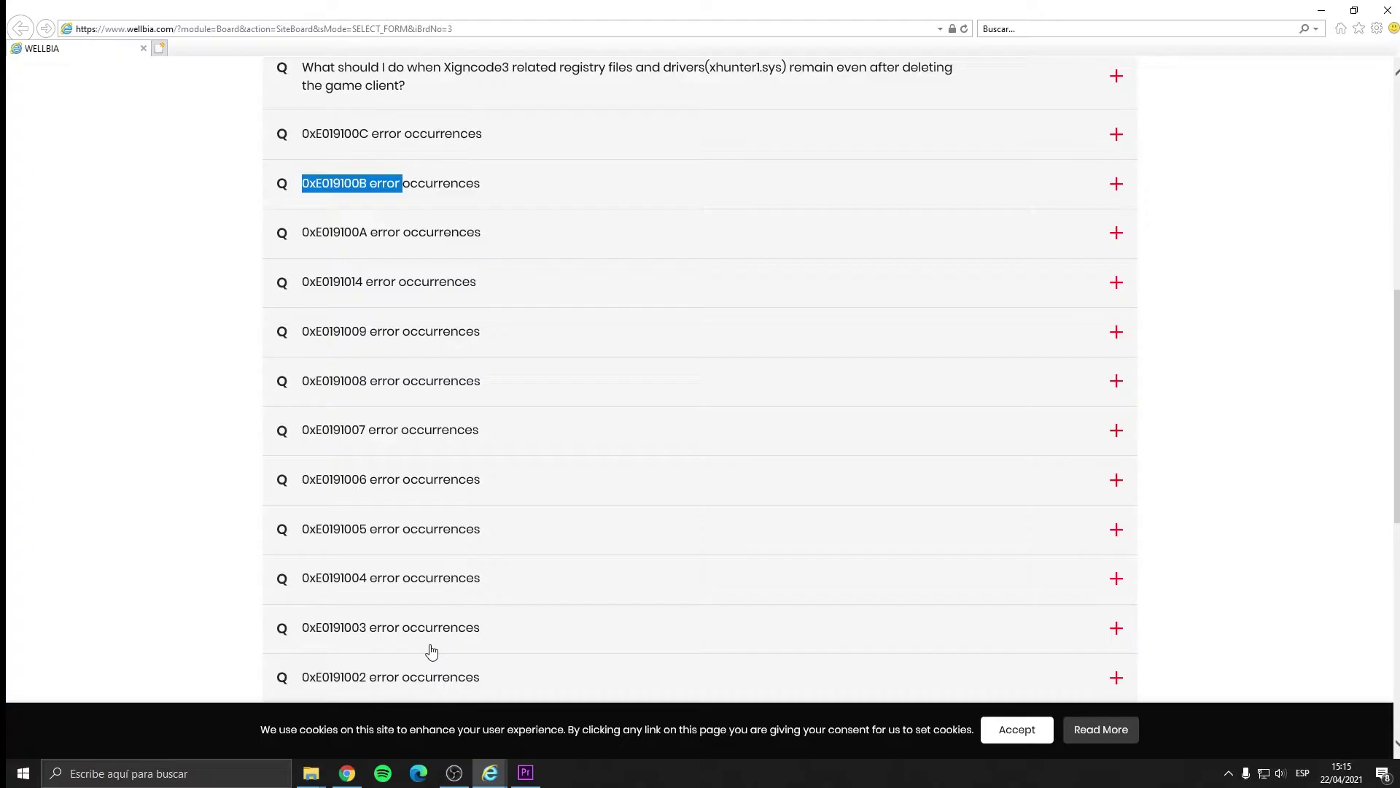
key(ctrl+c)
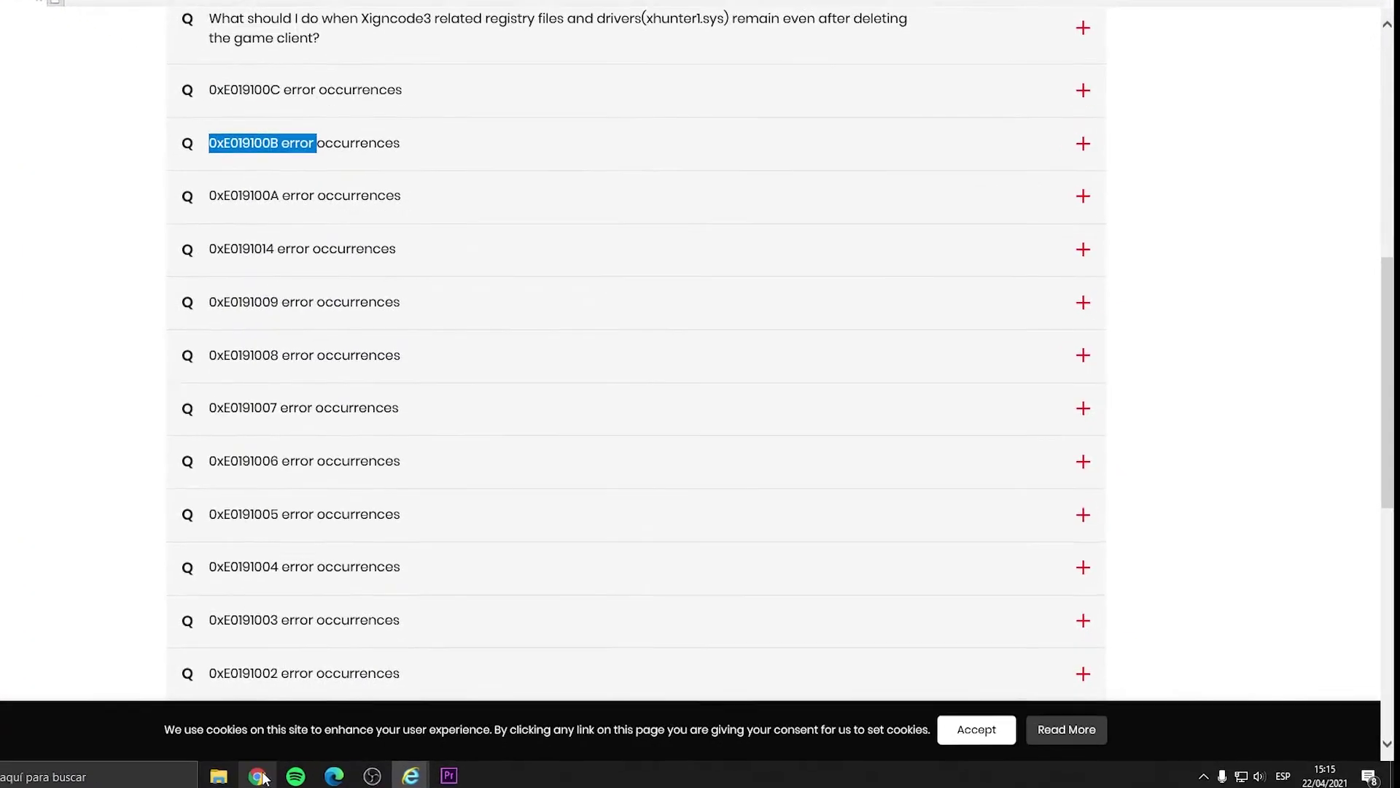
key(alt+Tab)
click(875, 326)
key(ctrl+v)
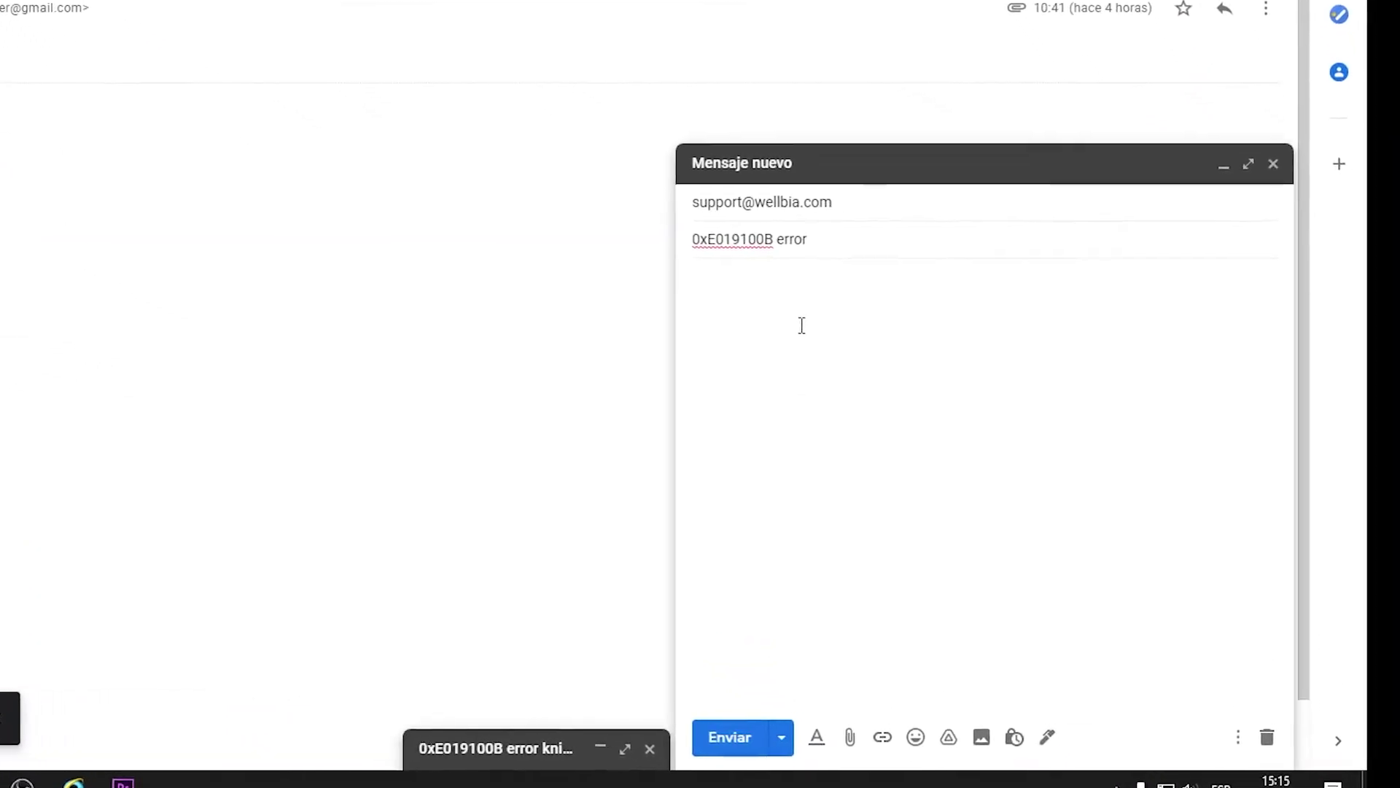
text(knight online)
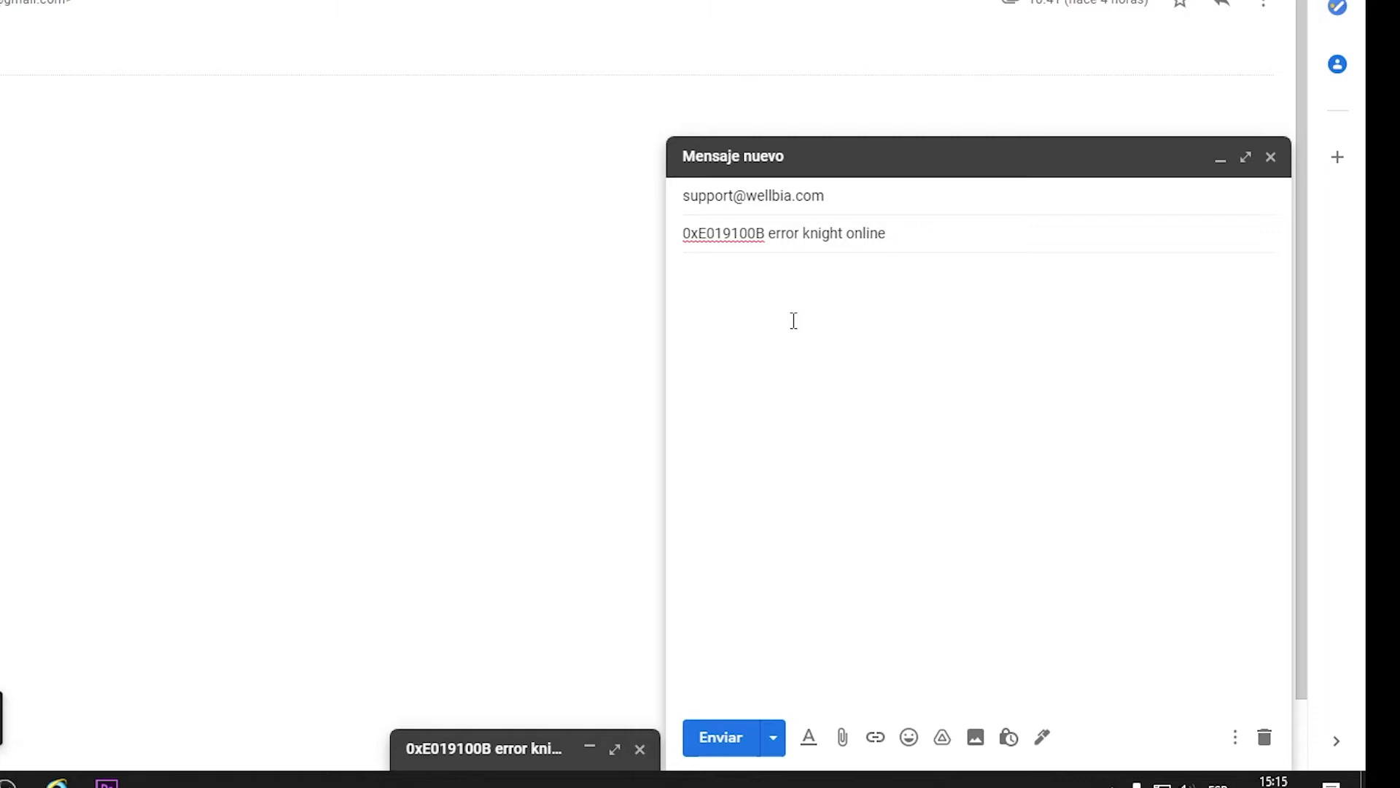
Attach the xigncode log file from the XIGNCODE folder to the message draft.
mouse_move(305, 773)
click(377, 726)
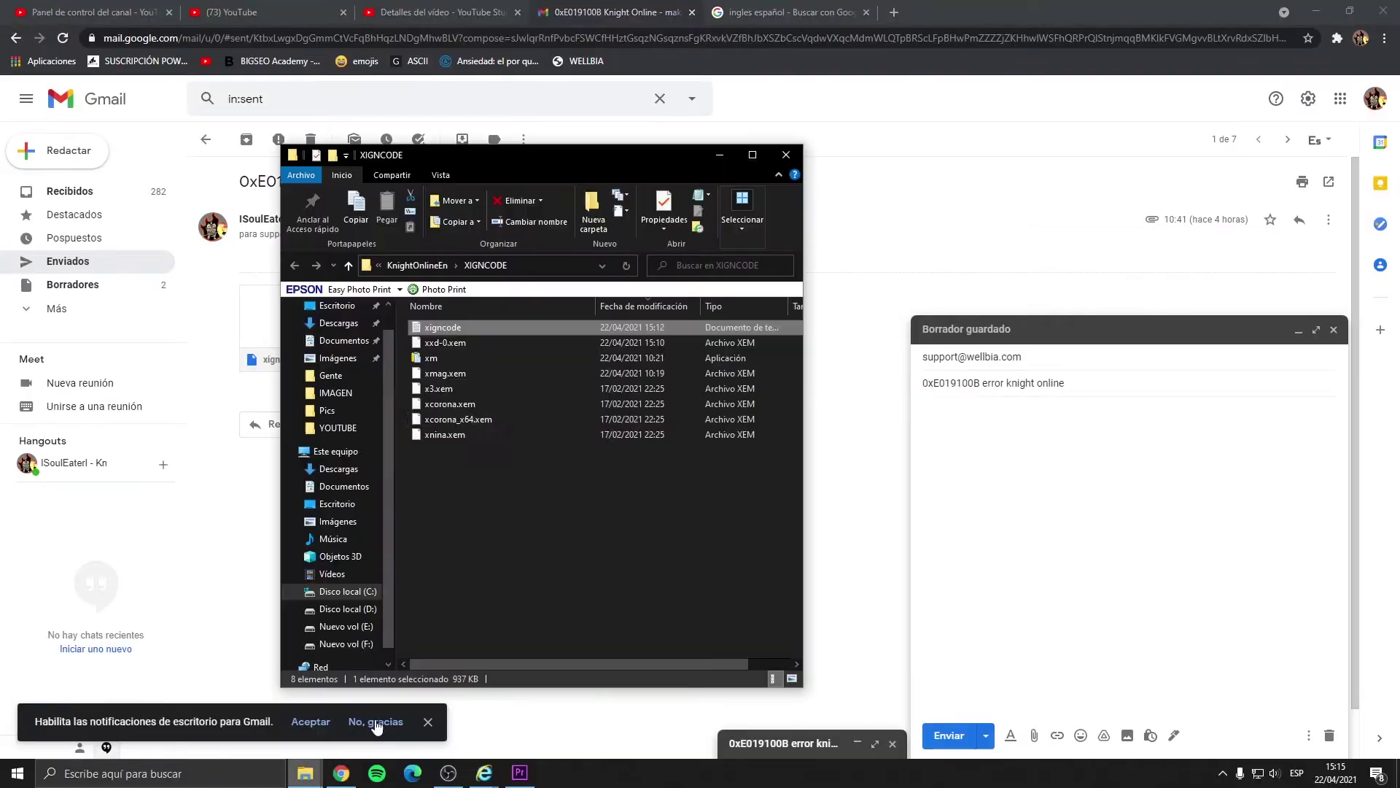
drag(443, 327, 1031, 533)
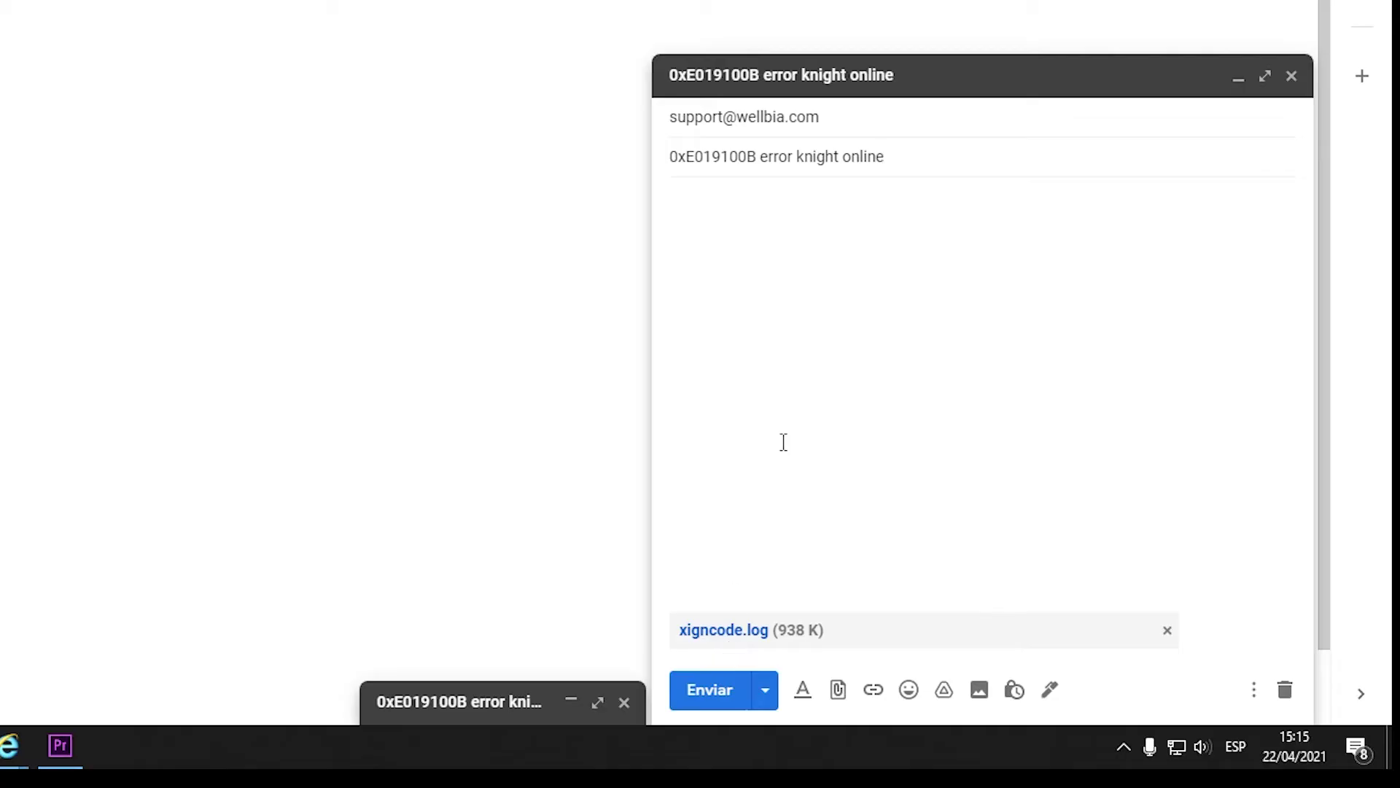
click(737, 307)
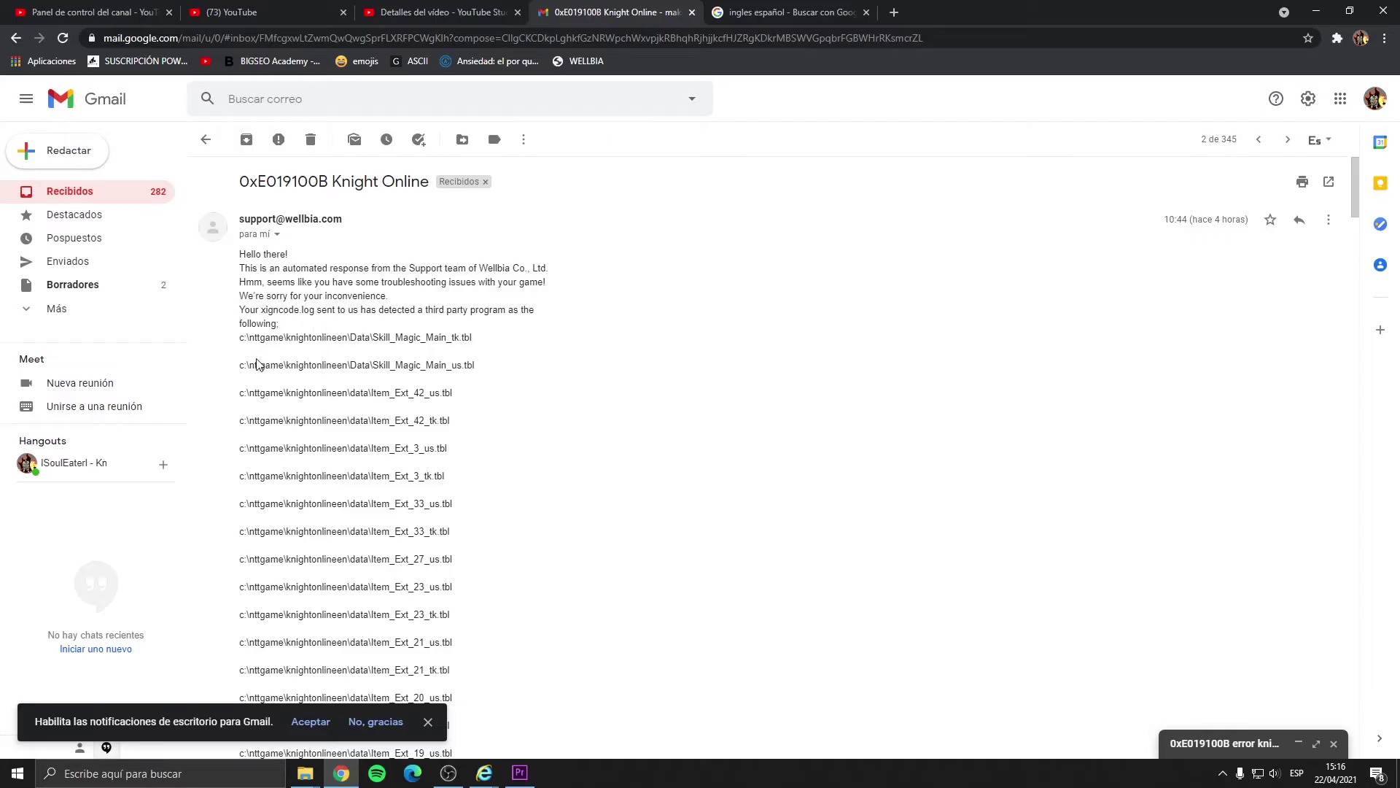
Read Wellbia's automated reply in Gmail, examining the list of files detected as third-party programs and the closing advice.
drag(278, 324, 452, 758)
click(244, 225)
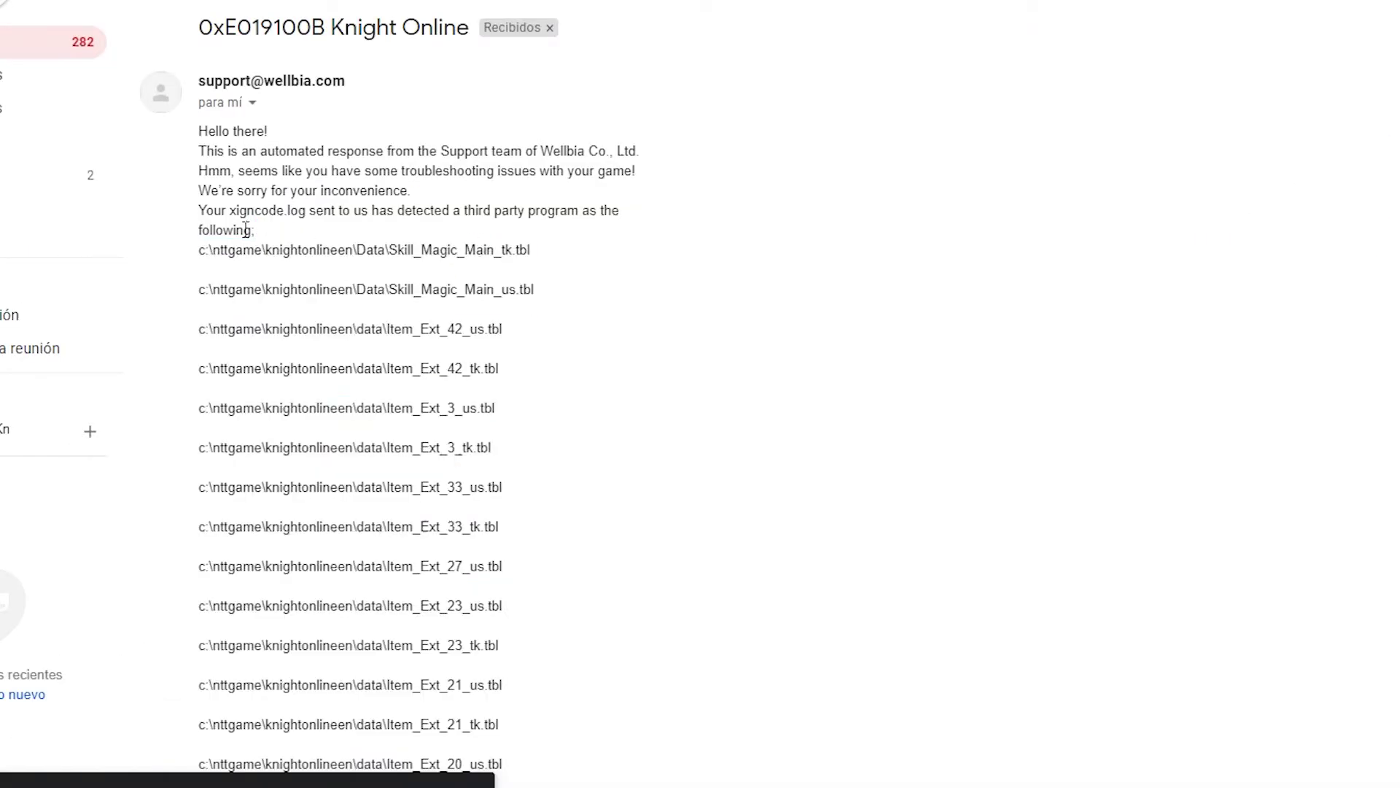
drag(175, 266, 505, 238)
click(506, 238)
scroll(546, 249, down, 18)
scroll(554, 256, down, 5)
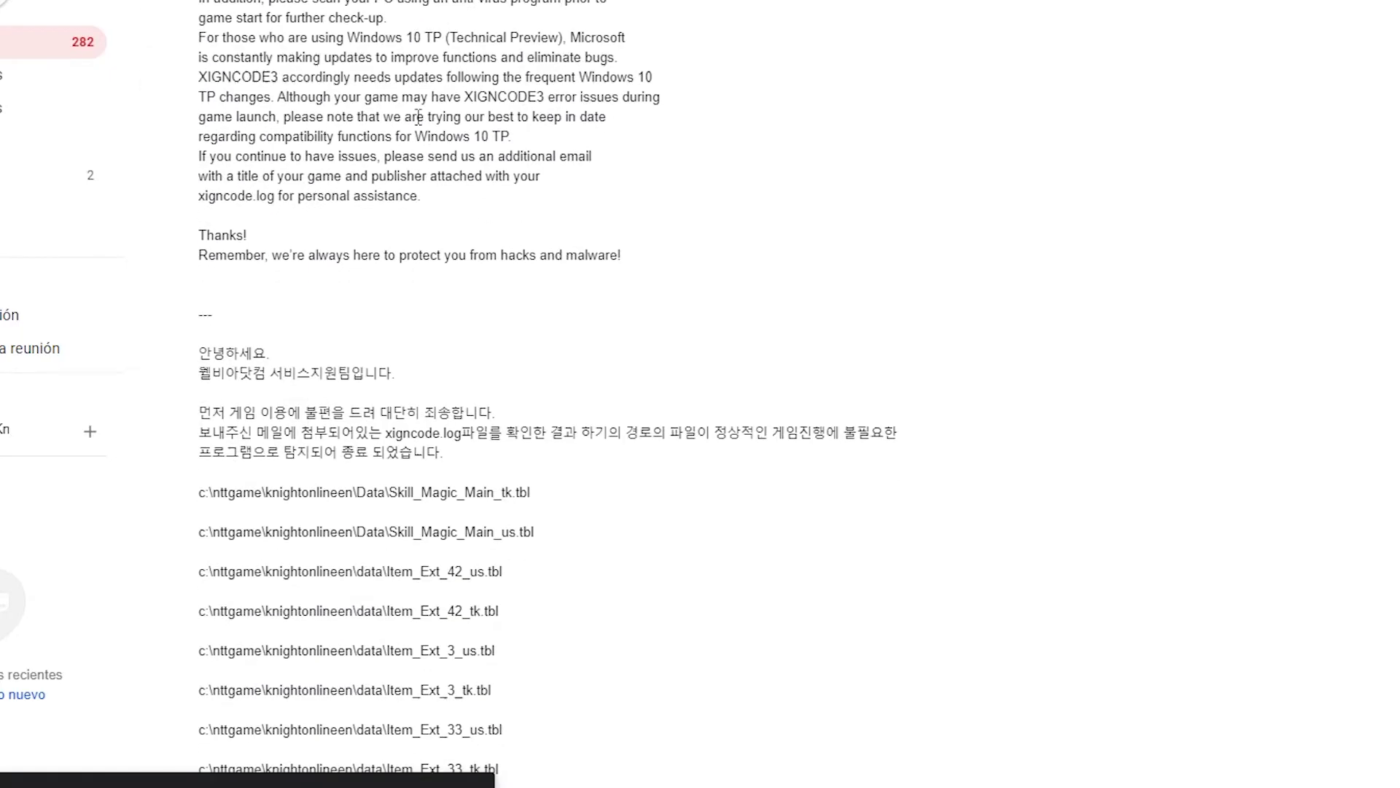
scroll(922, 221, down, 5)
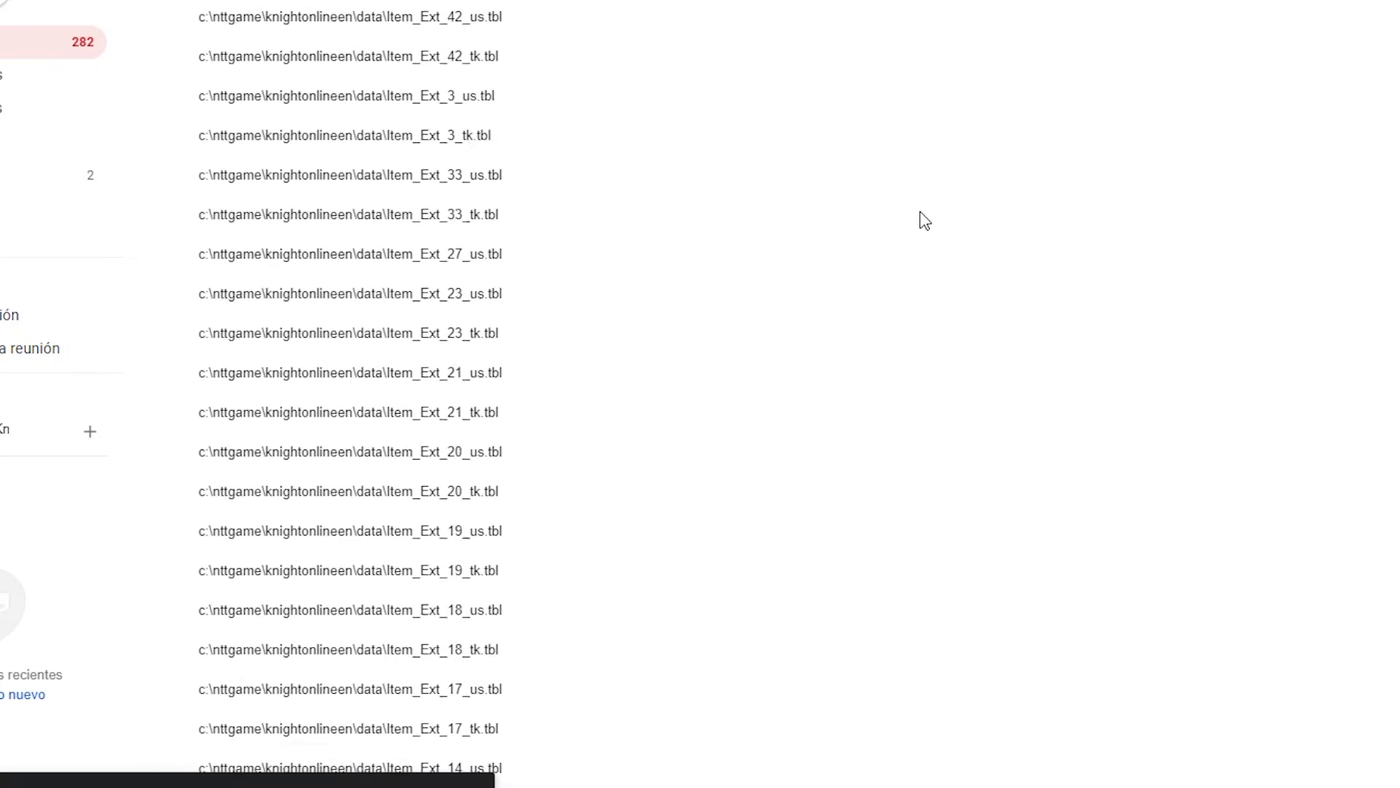
scroll(921, 219, up, 15)
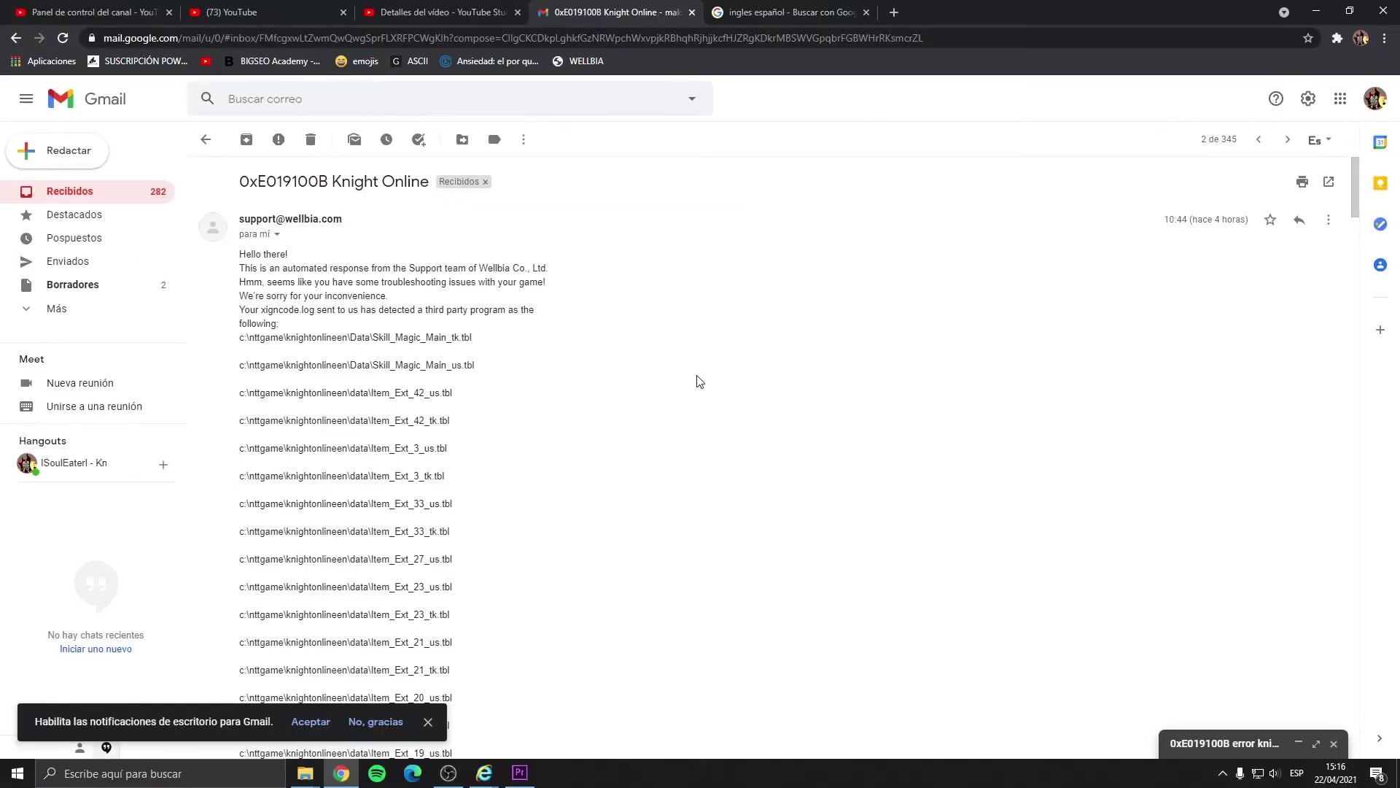
drag(290, 338, 453, 510)
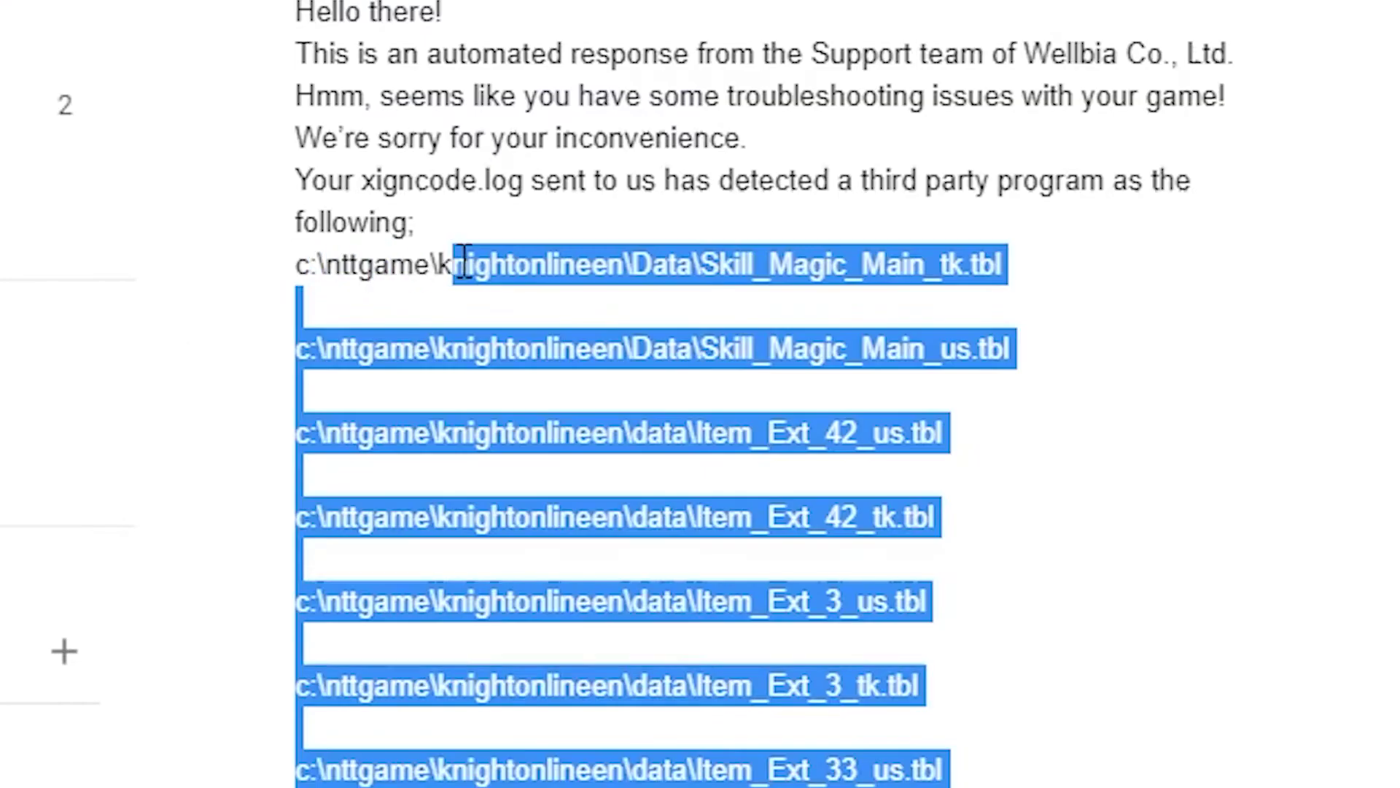
click(261, 341)
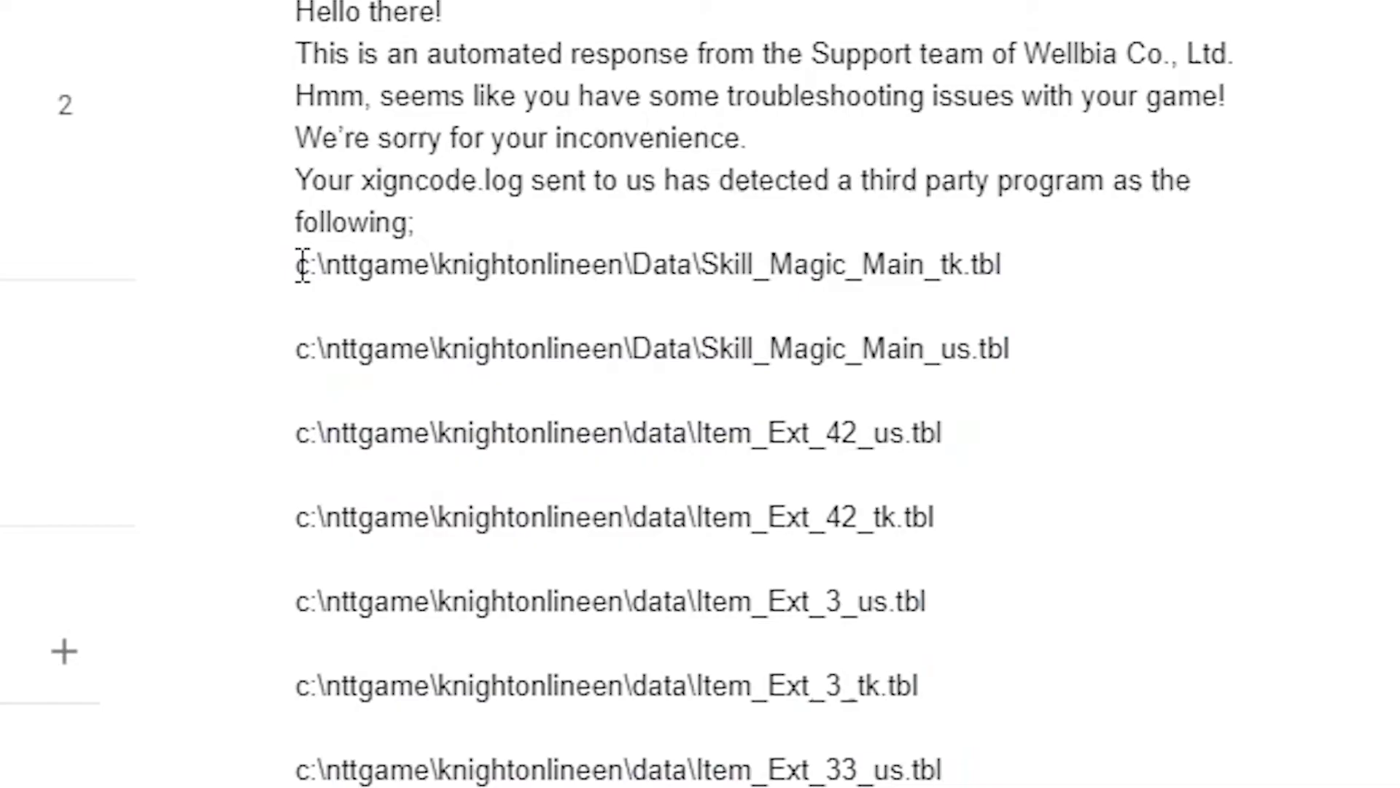
Copy the path c:\nttgame\knightonlineen\Data\ from the reply and open that folder in a maximized File Explorer window.
drag(303, 264, 707, 259)
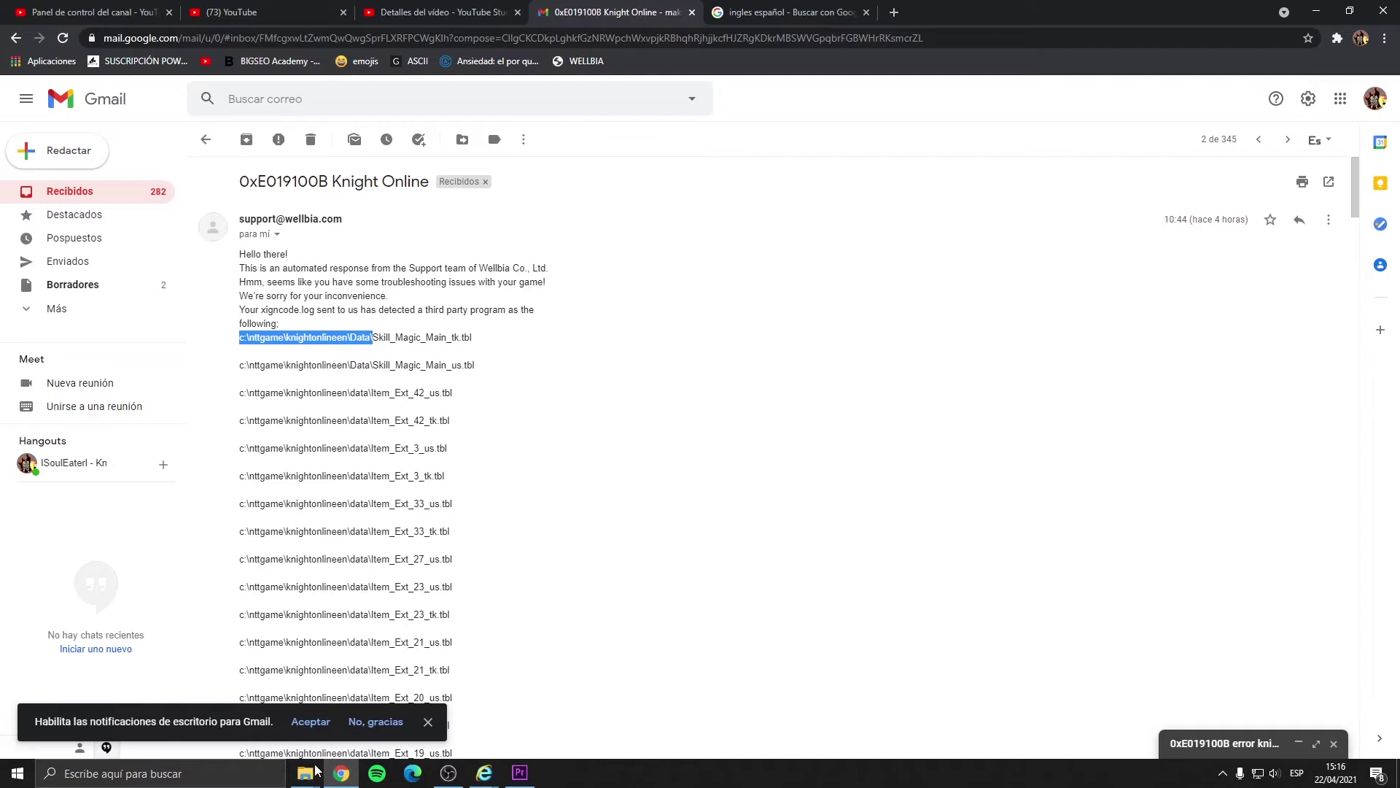
mouse_move(316, 769)
click(384, 721)
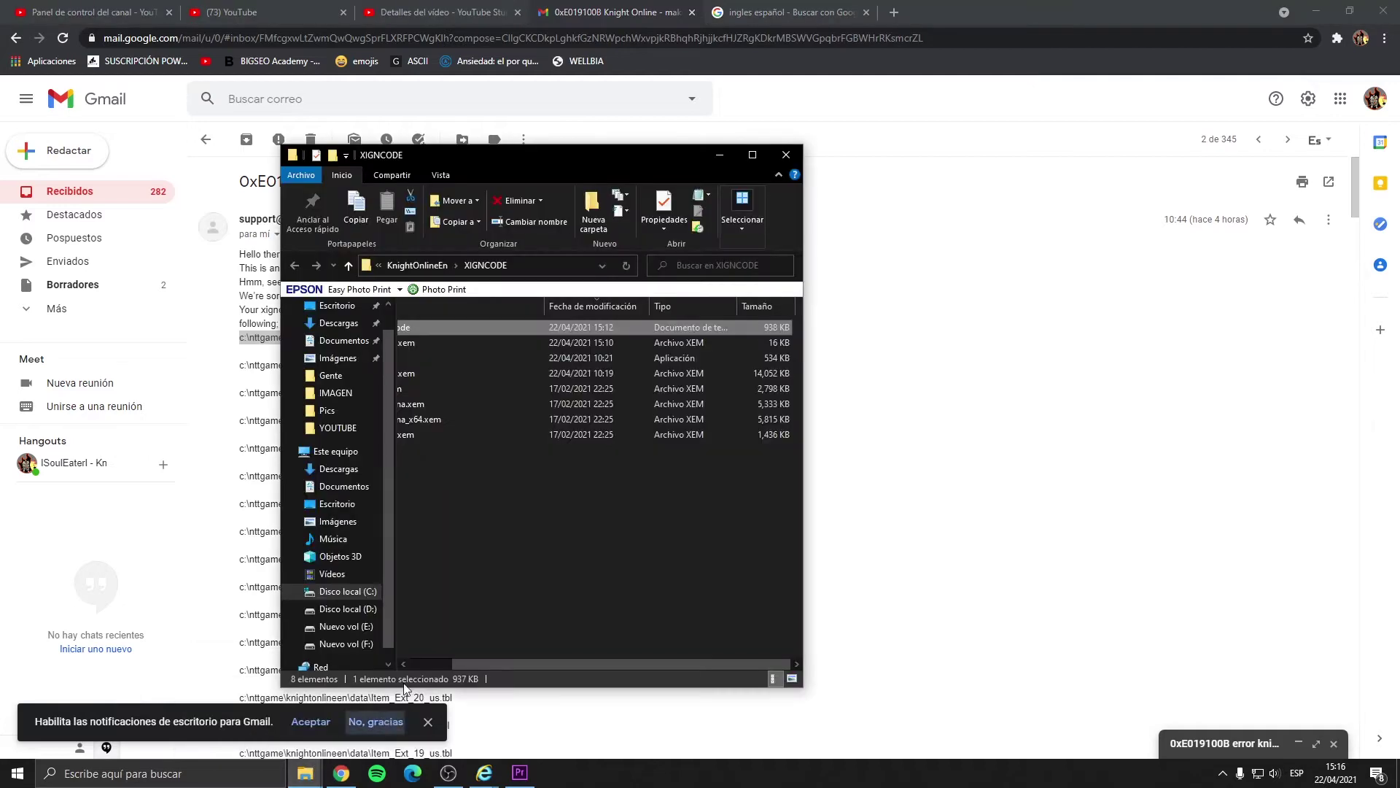
double_click(553, 150)
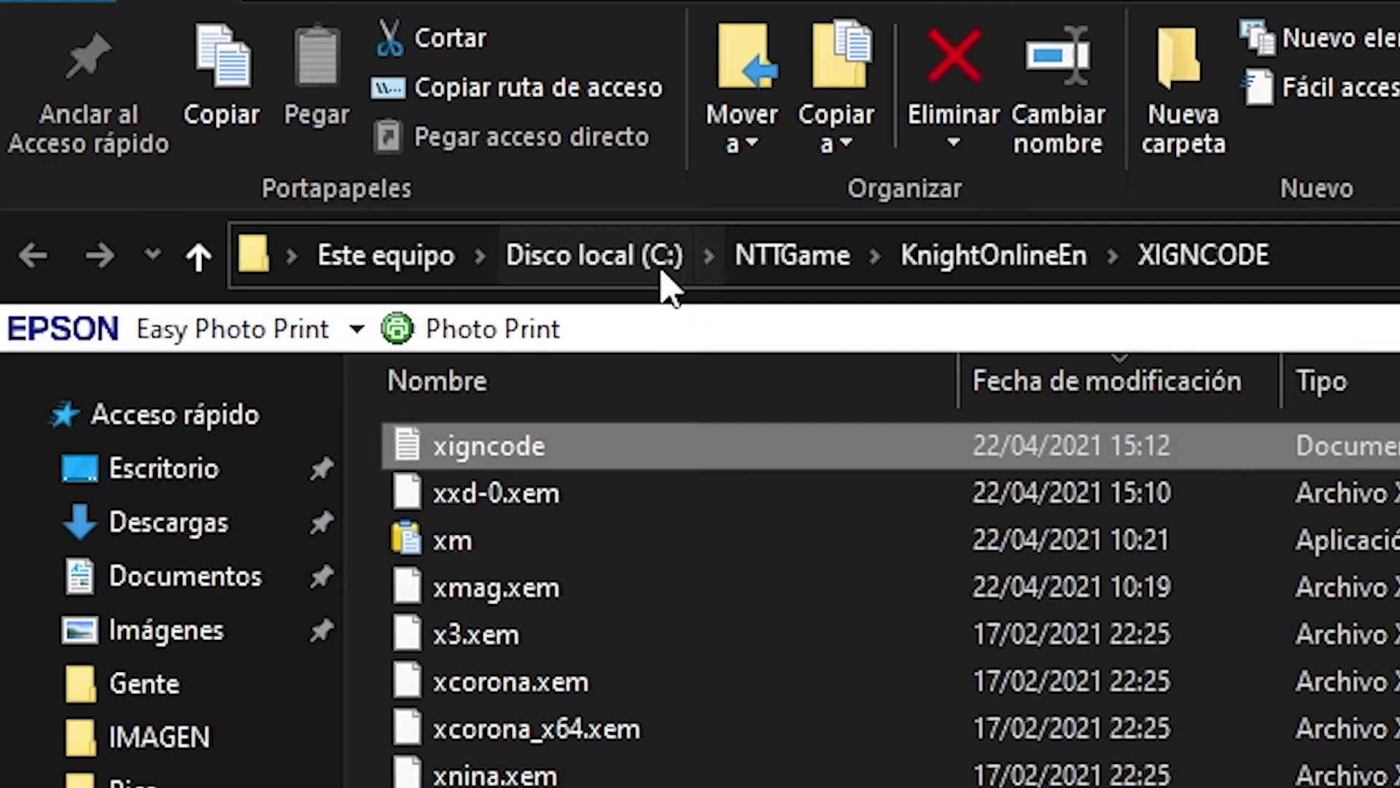
click(1345, 263)
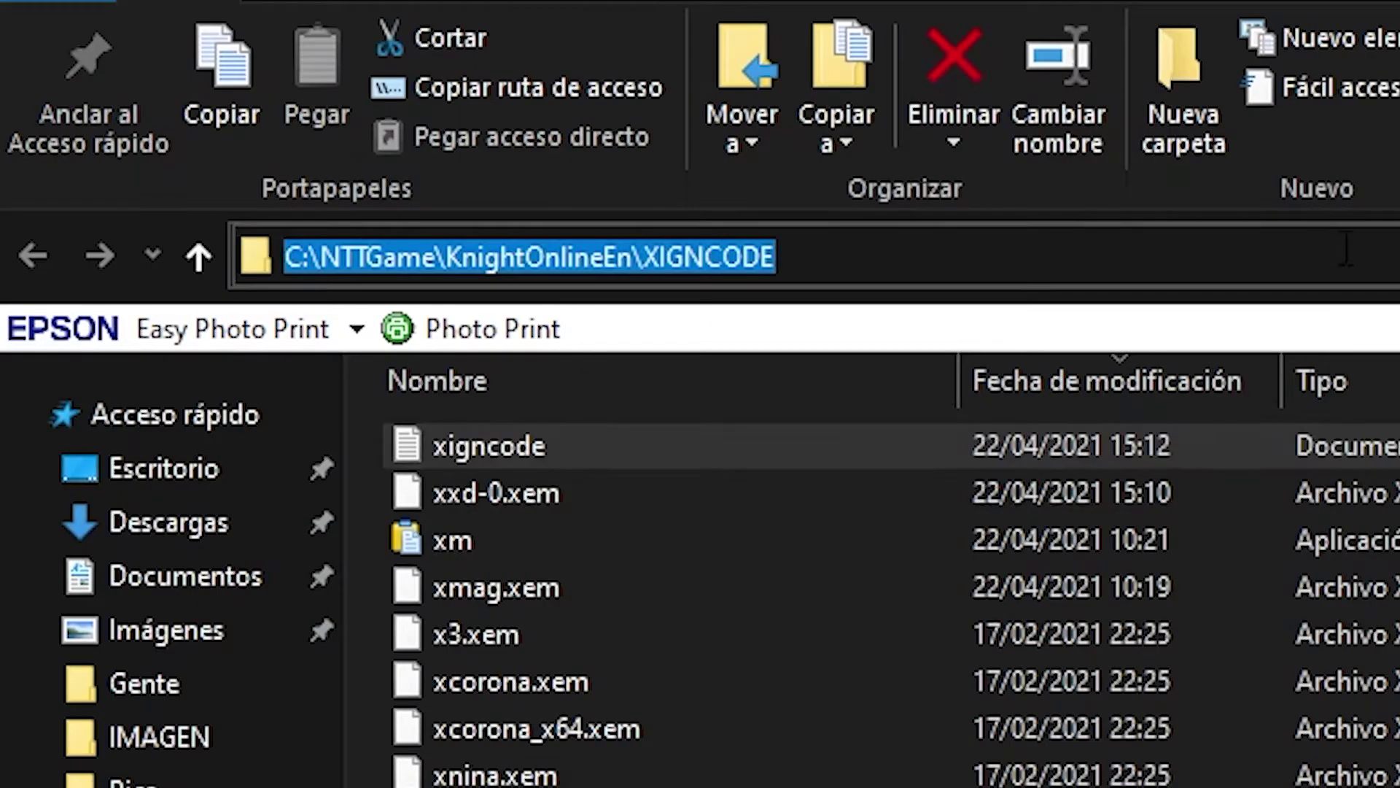
key(ctrl+v)
key(Return)
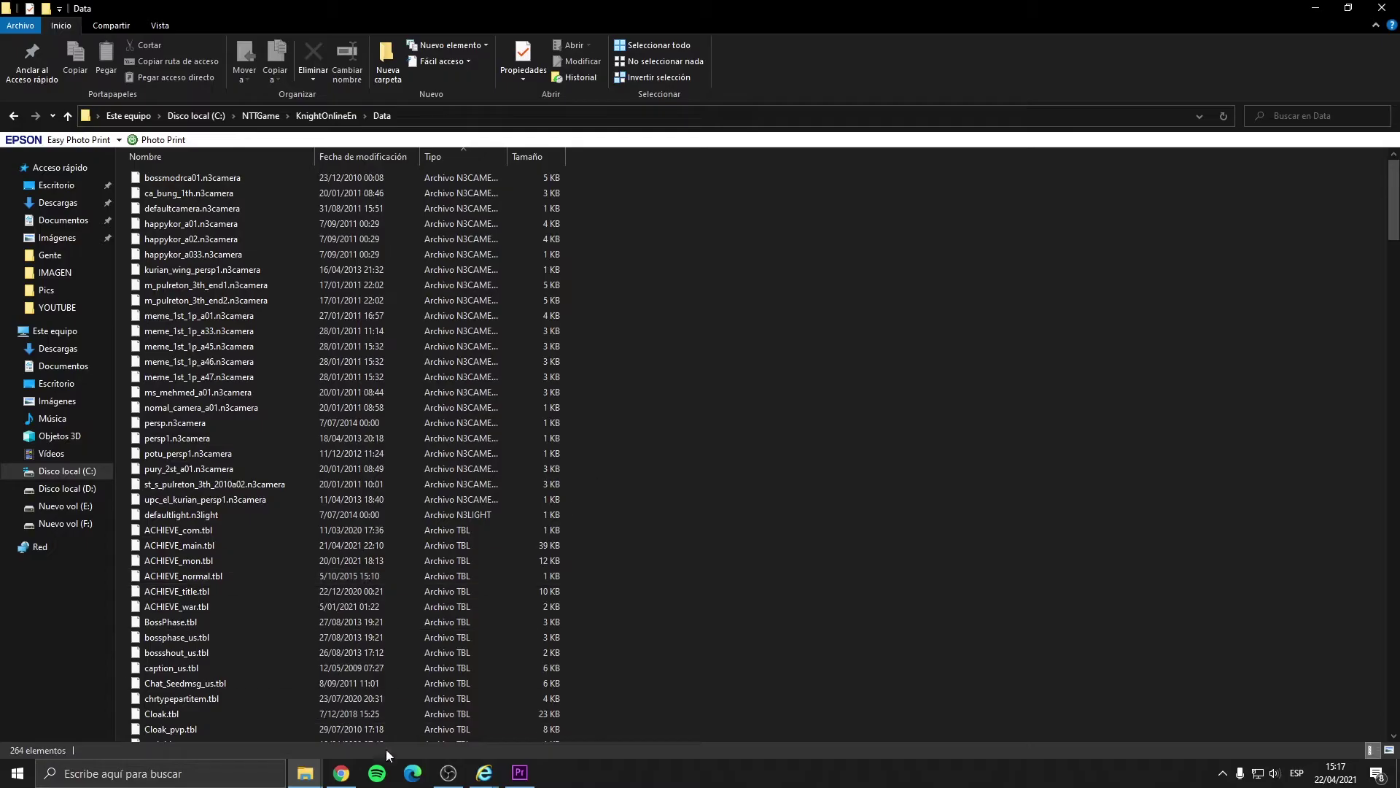
Check the rest of the detected file list in the Gmail reply and delete the Data folder from KnightOnlineEn.
click(341, 773)
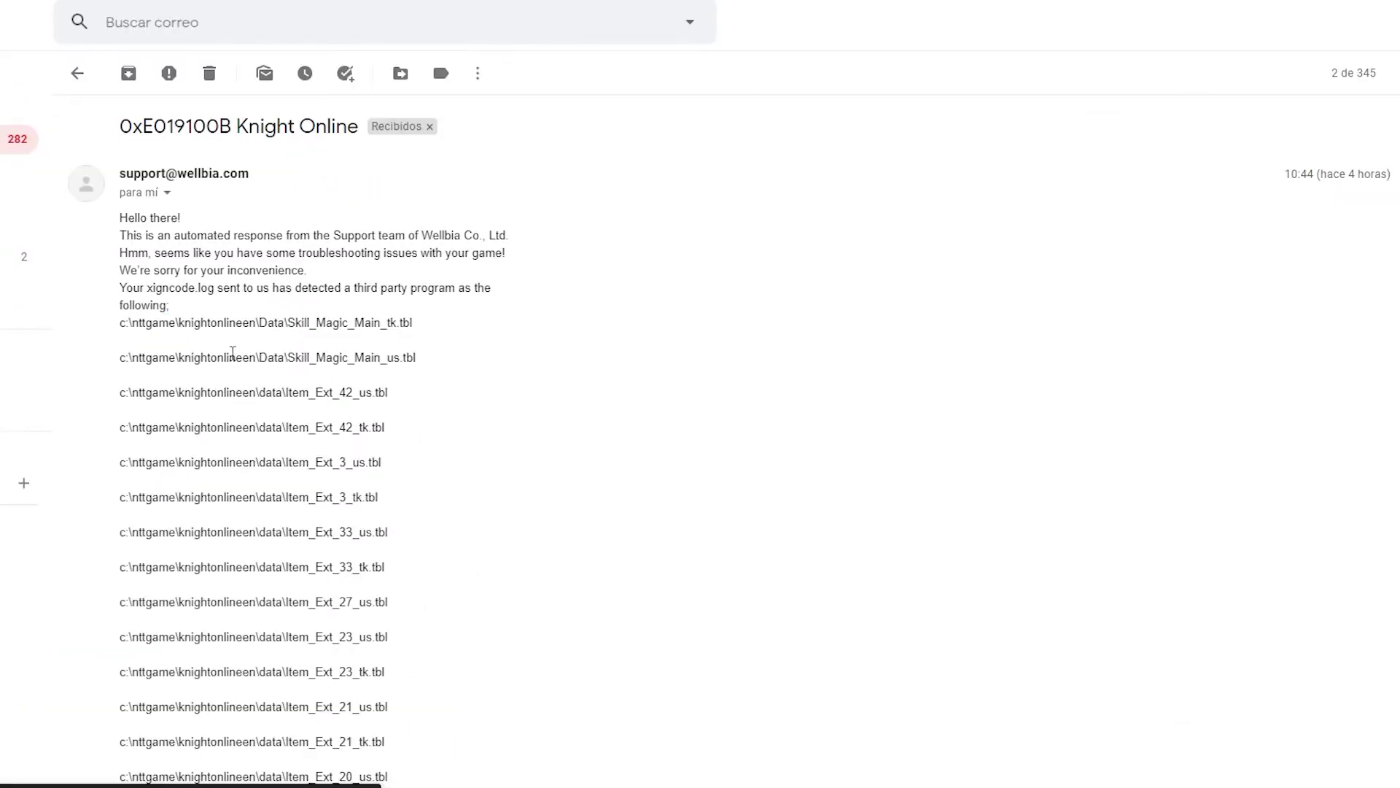
scroll(428, 391, down, 8)
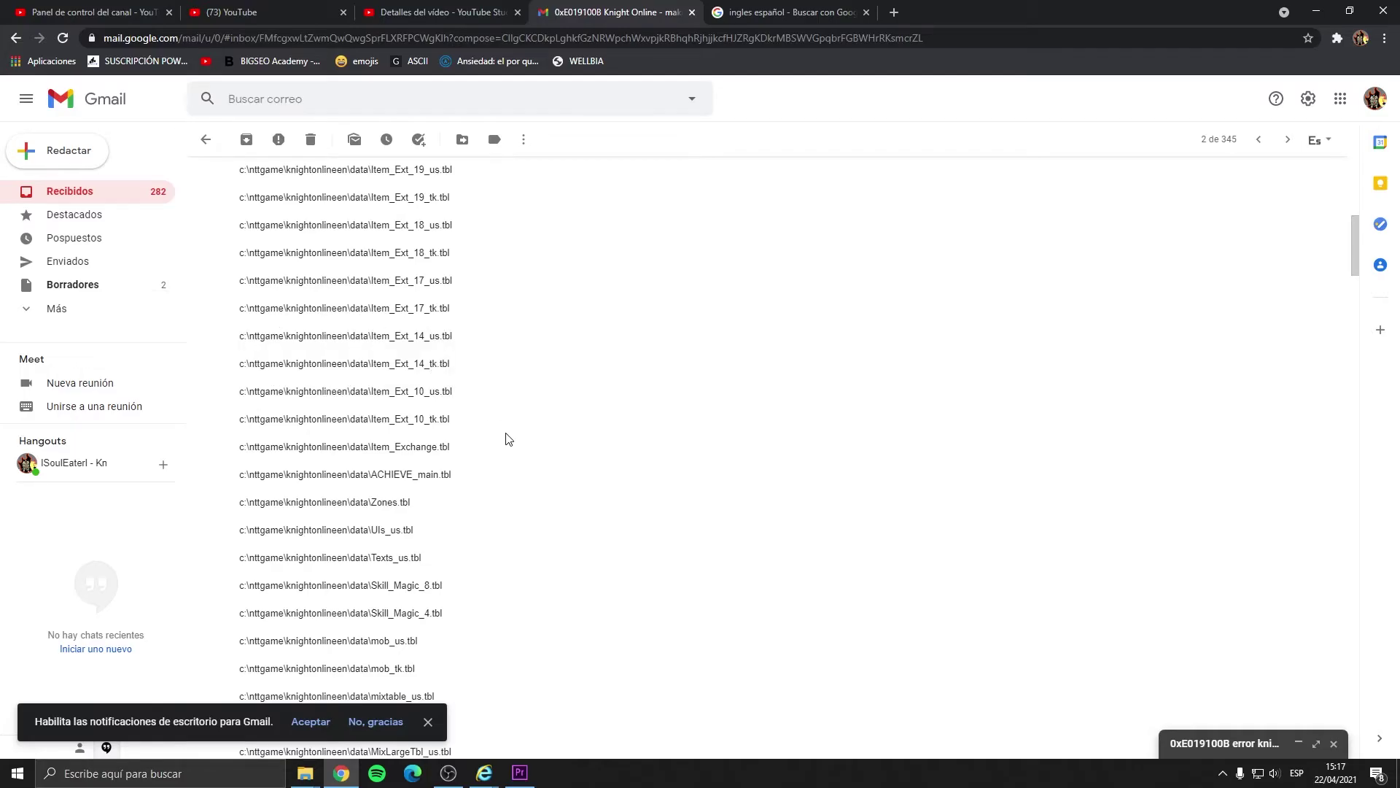
mouse_move(305, 777)
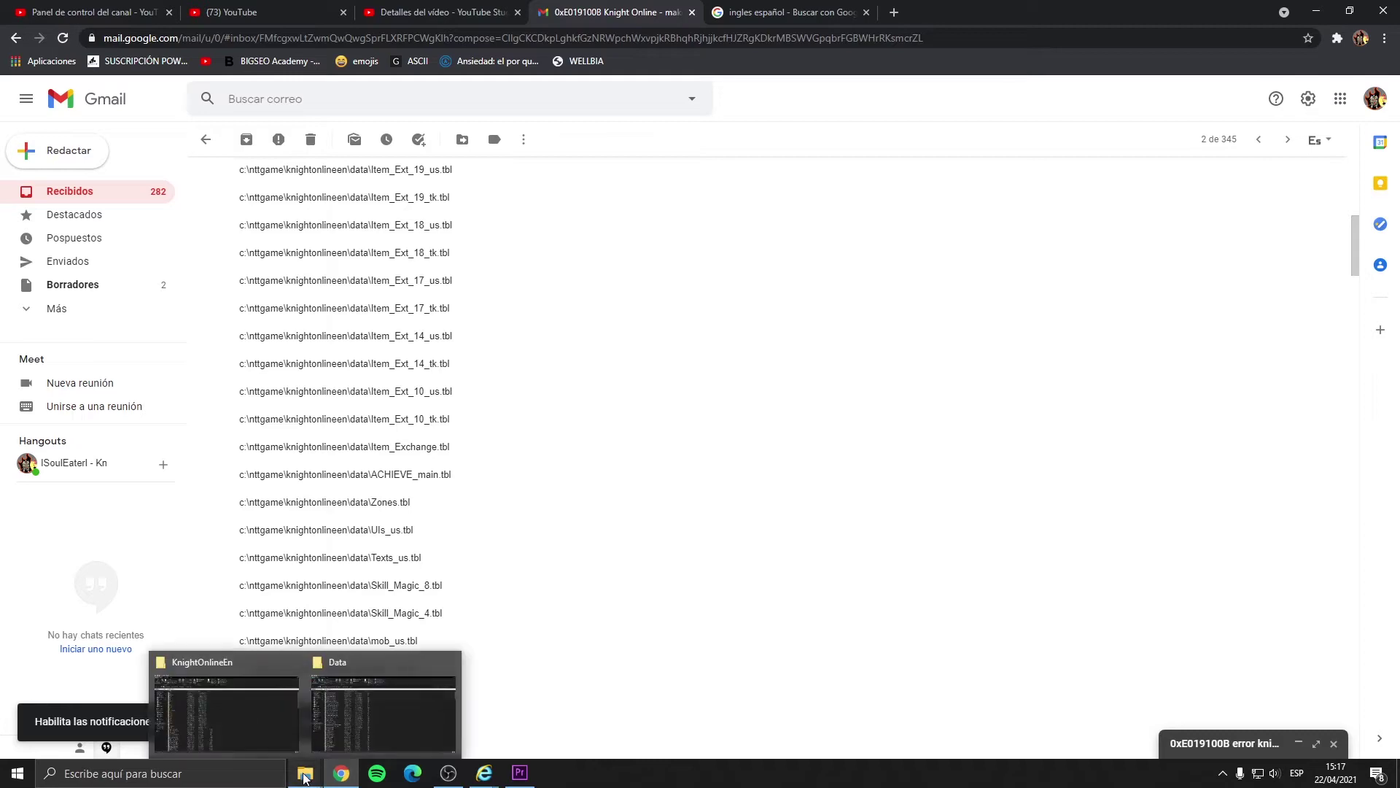
click(261, 719)
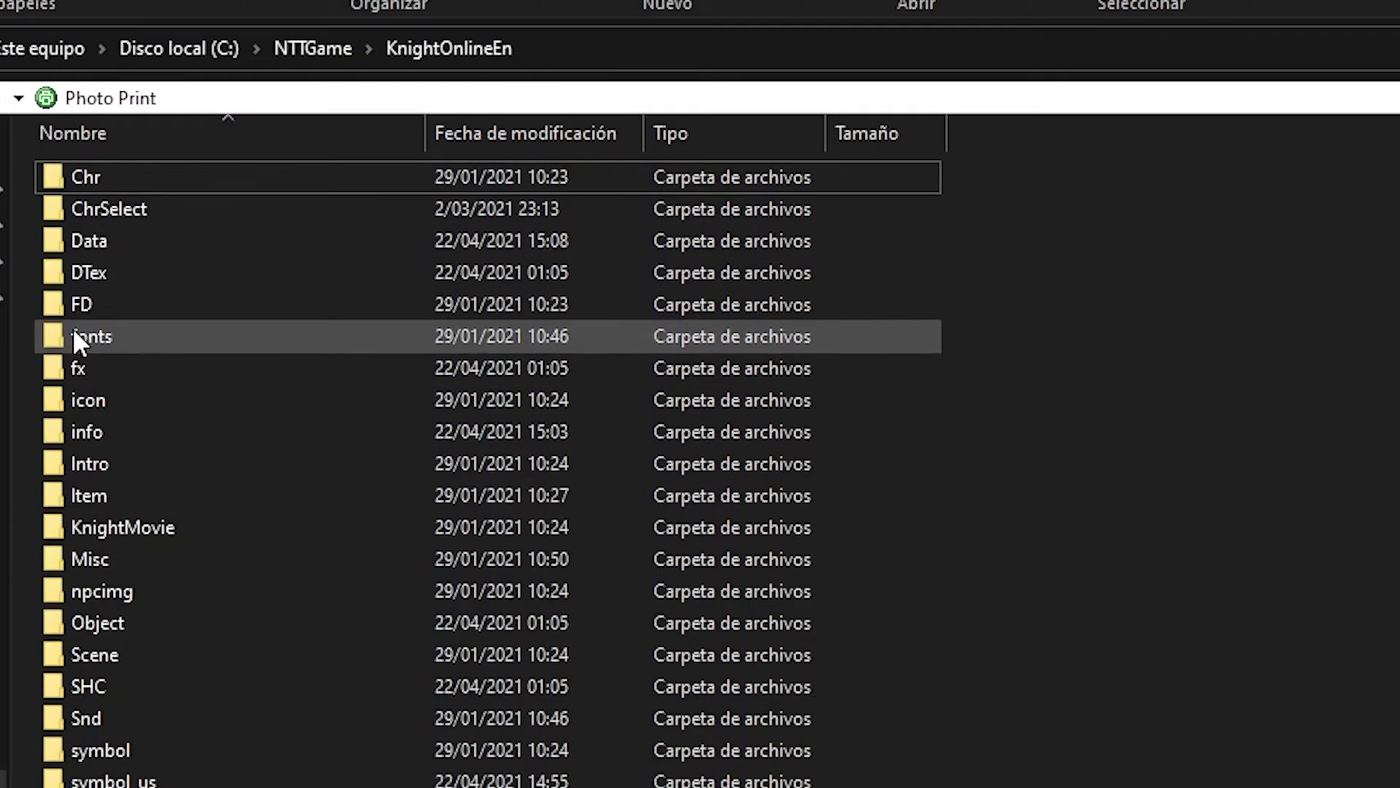
mouse_move(73, 329)
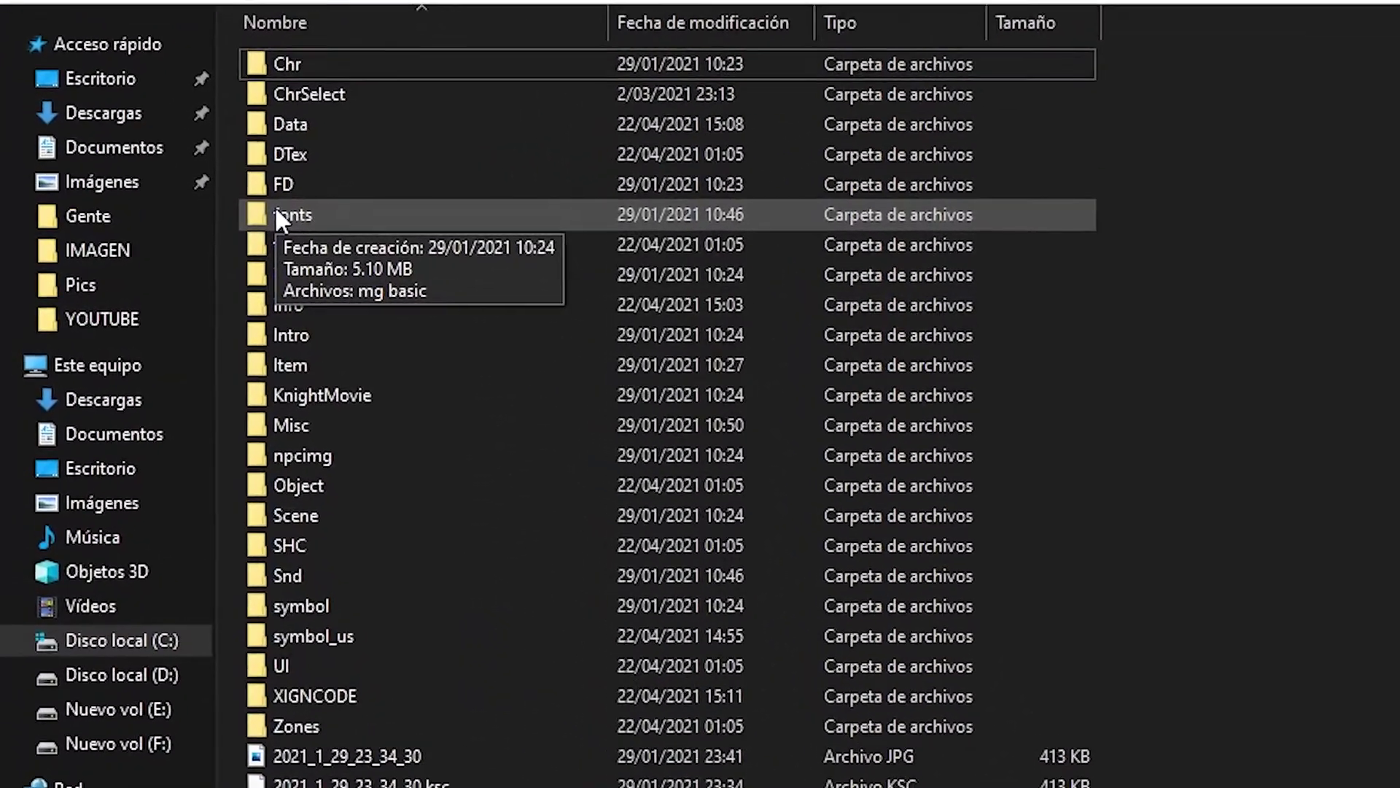
click(738, 136)
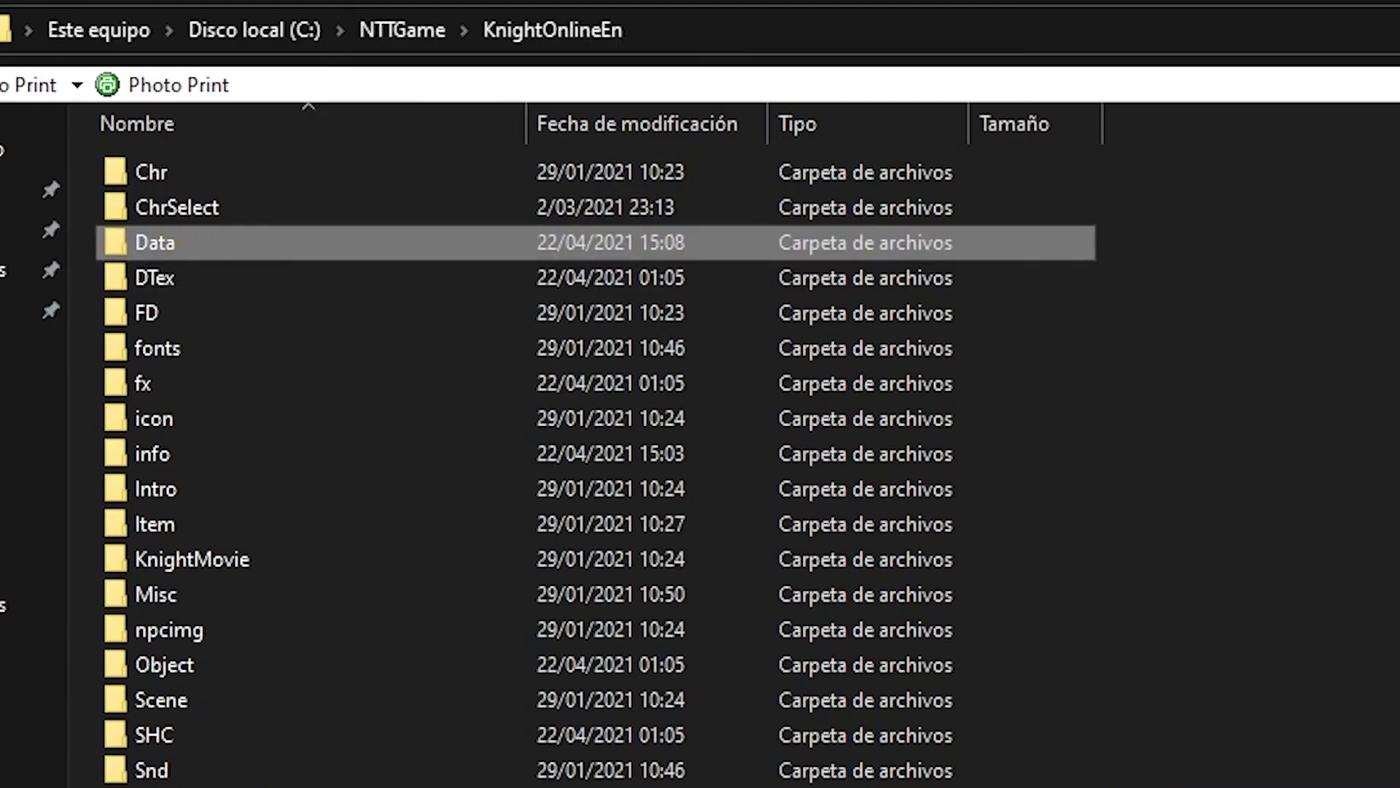
key(Delete)
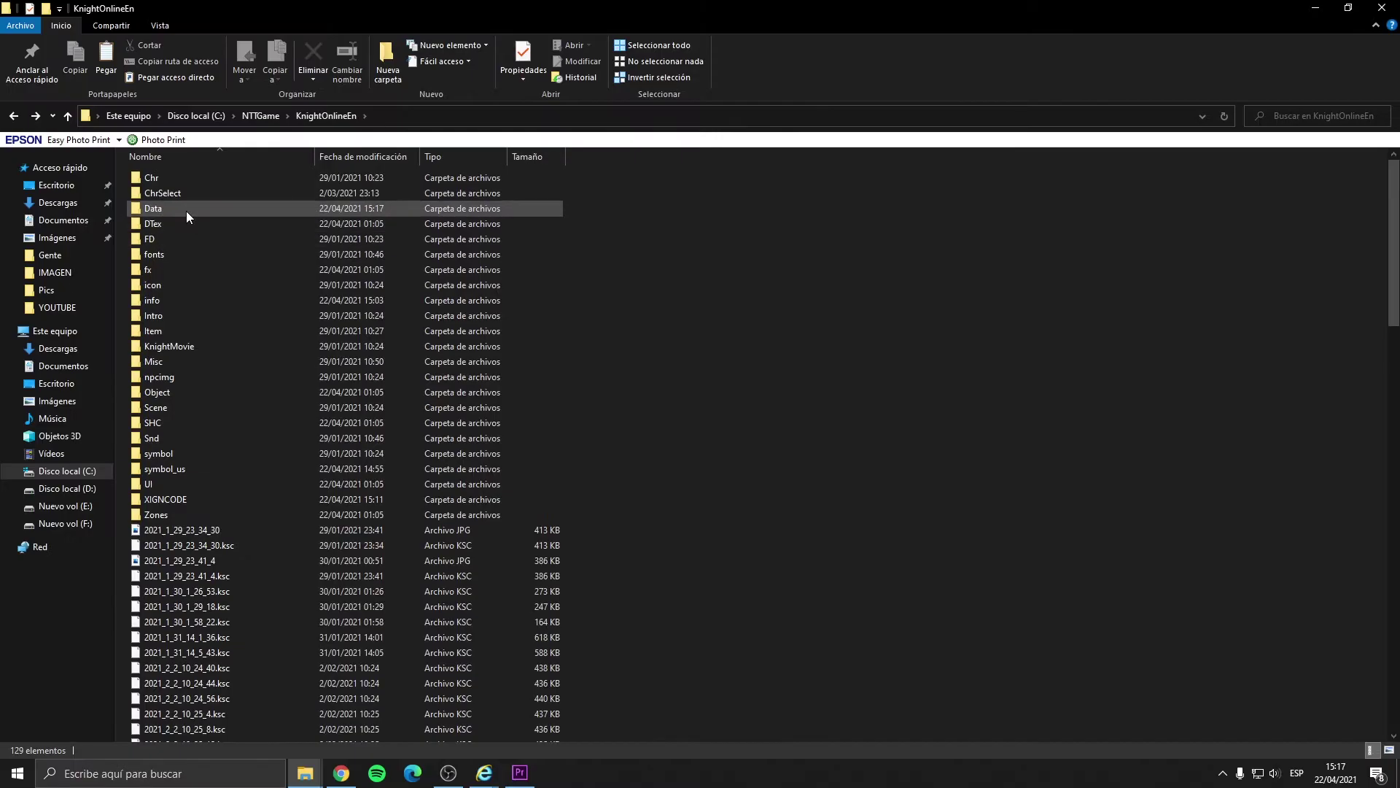
Open the new Data folder in KnightOnlineEn and select all its files to check the item count.
click(226, 244)
double_click(227, 244)
key(ctrl+a)
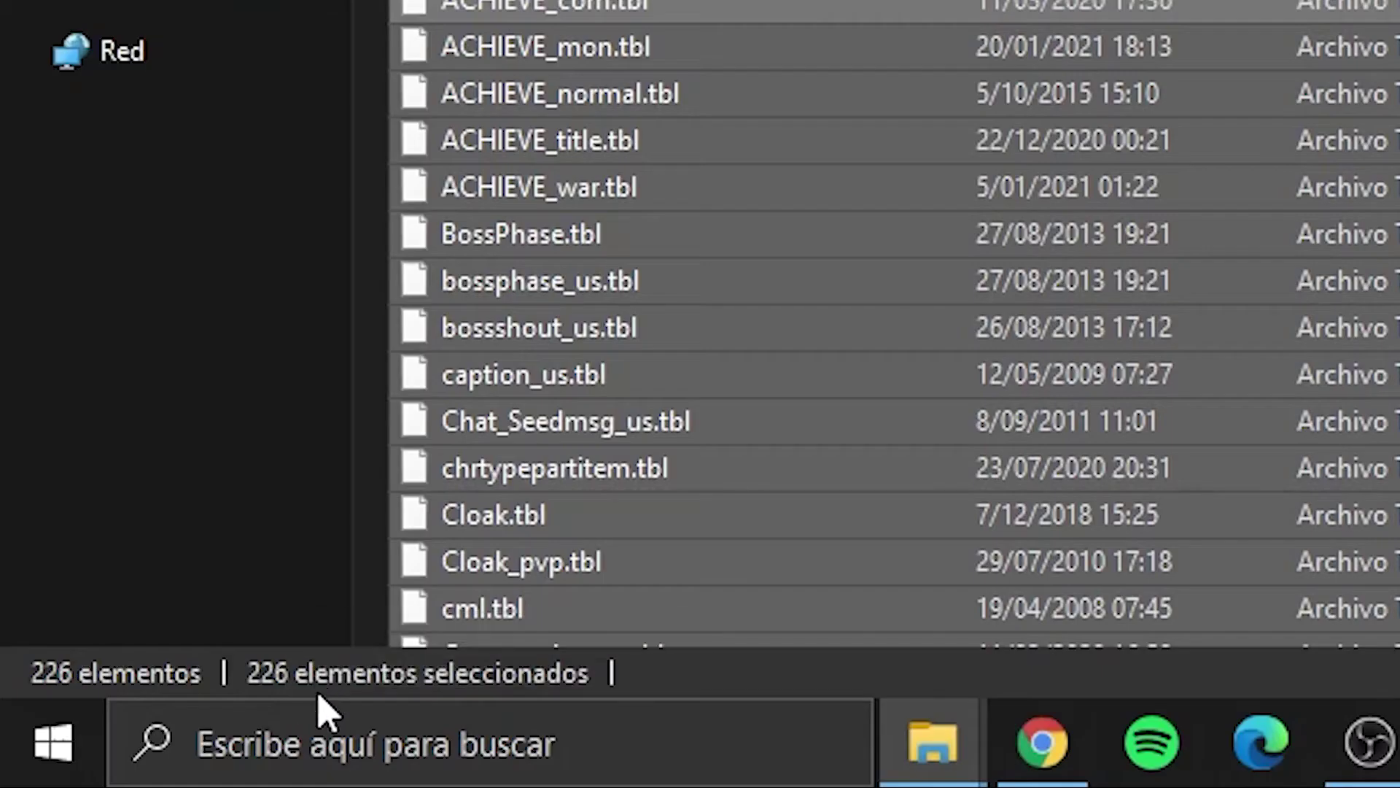
key(super)
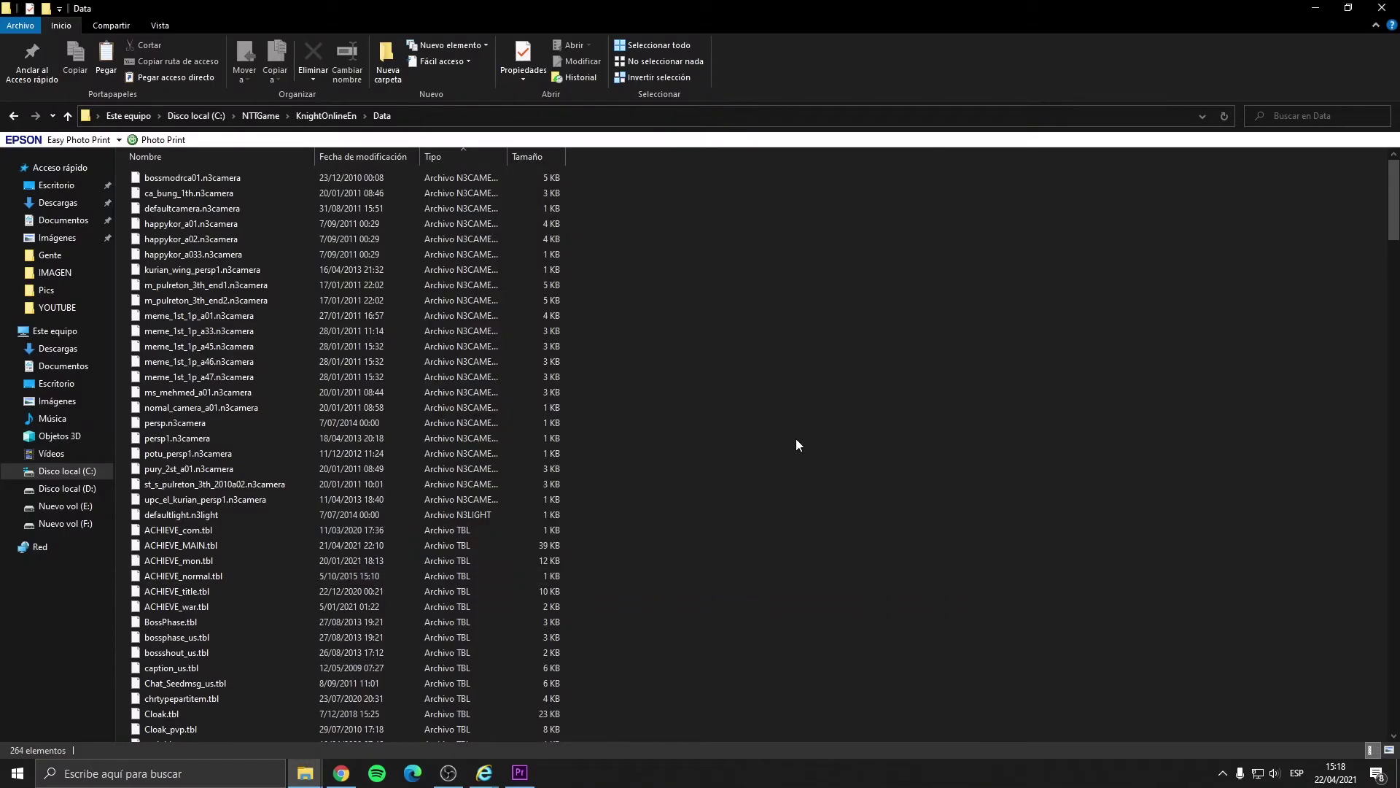
key(ctrl+a)
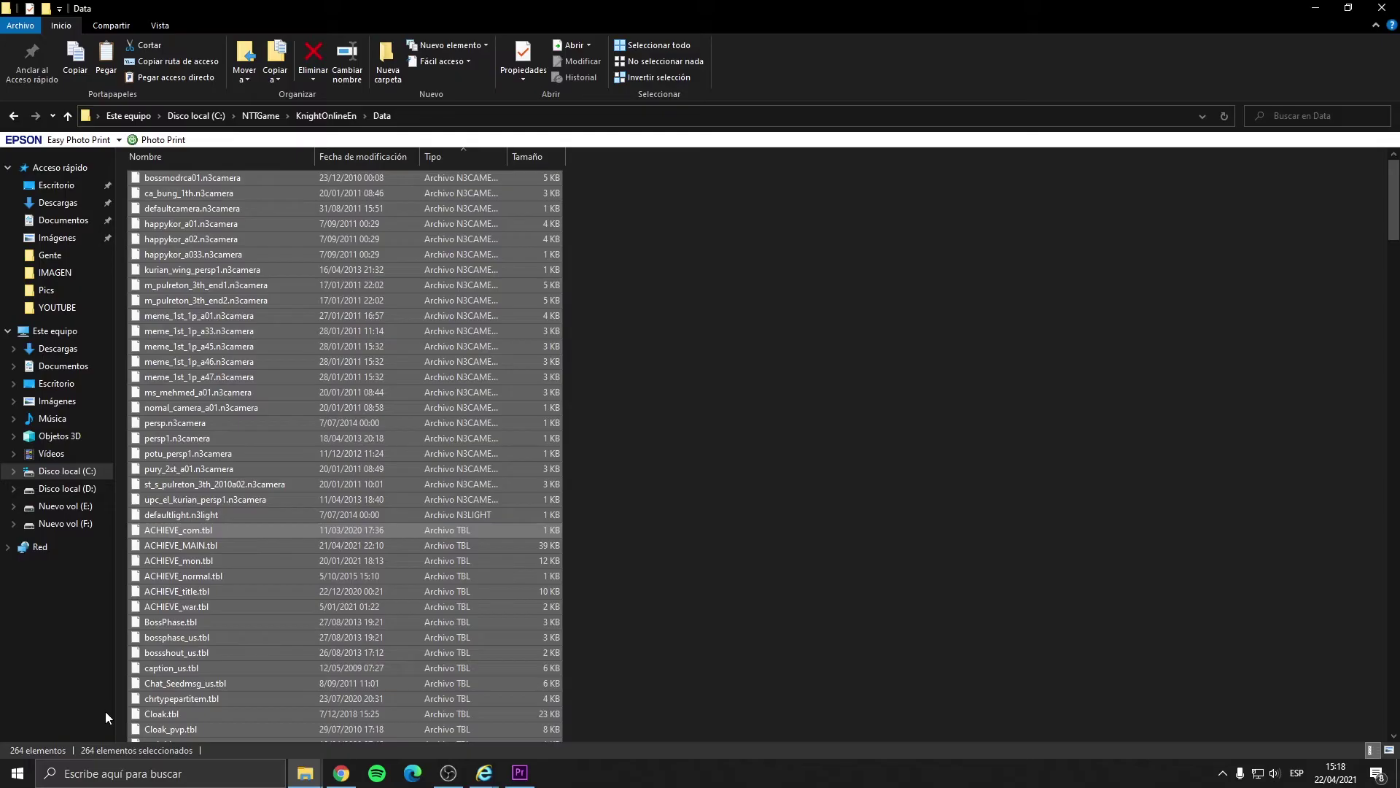
click(577, 595)
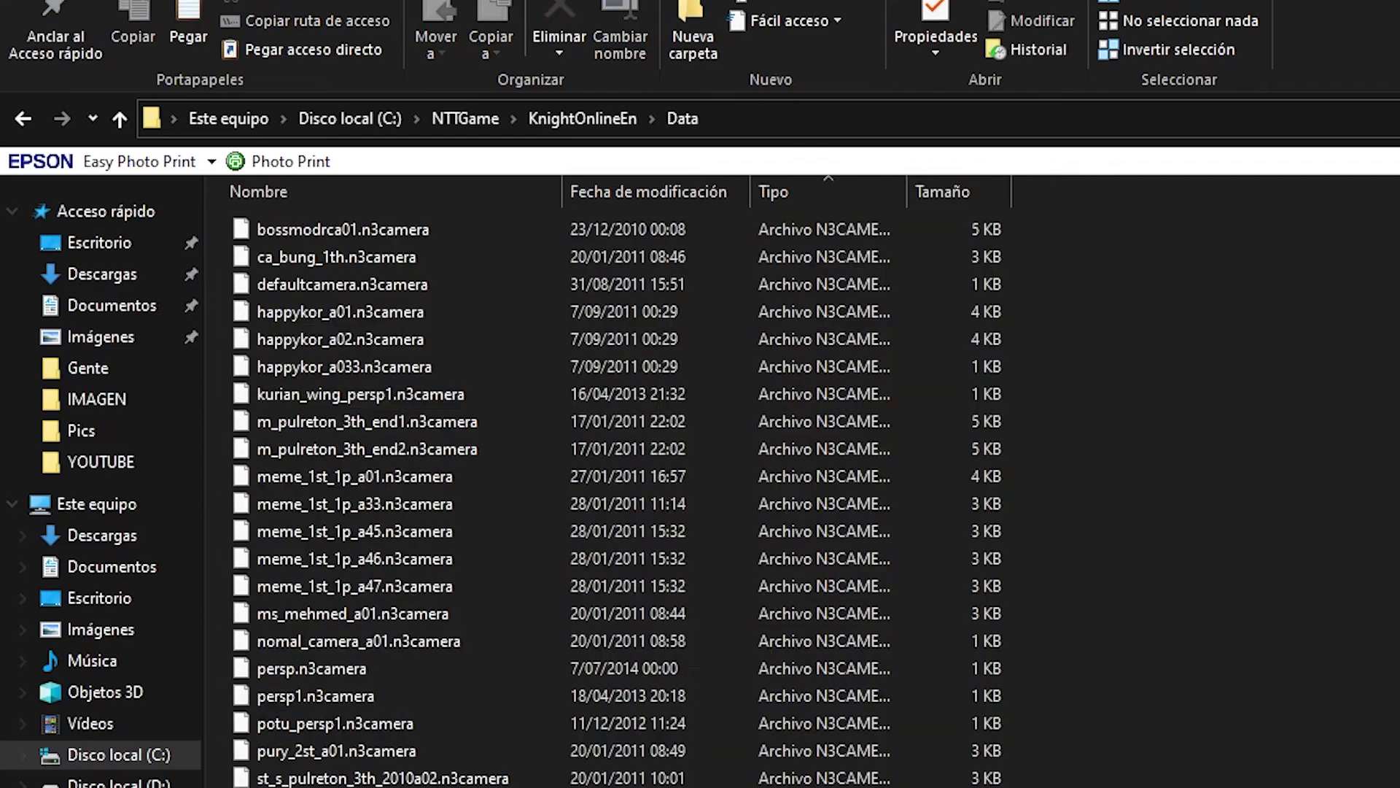
Return to the KnightOnlineEn folder and put the Data folder back among its contents.
click(22, 116)
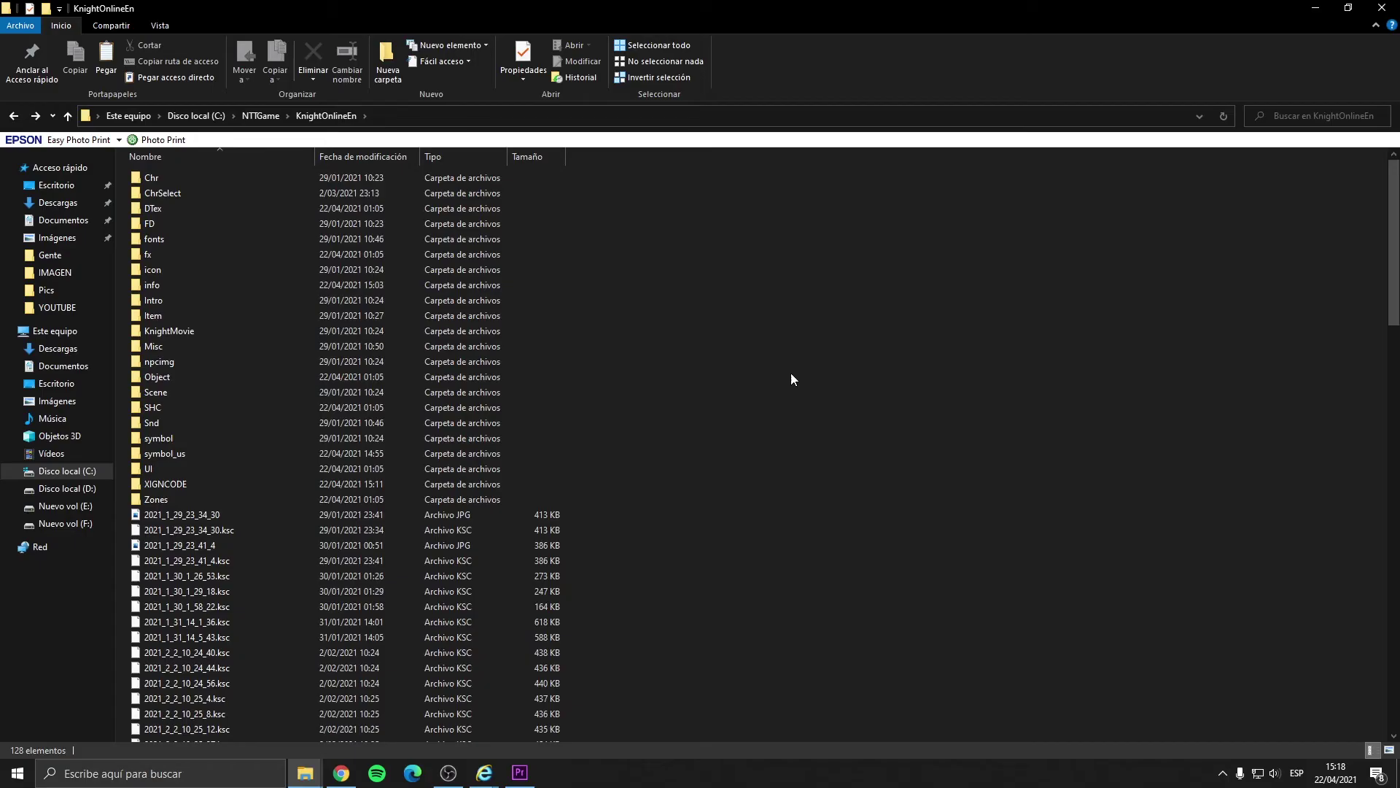
scroll(790, 376, down, 10)
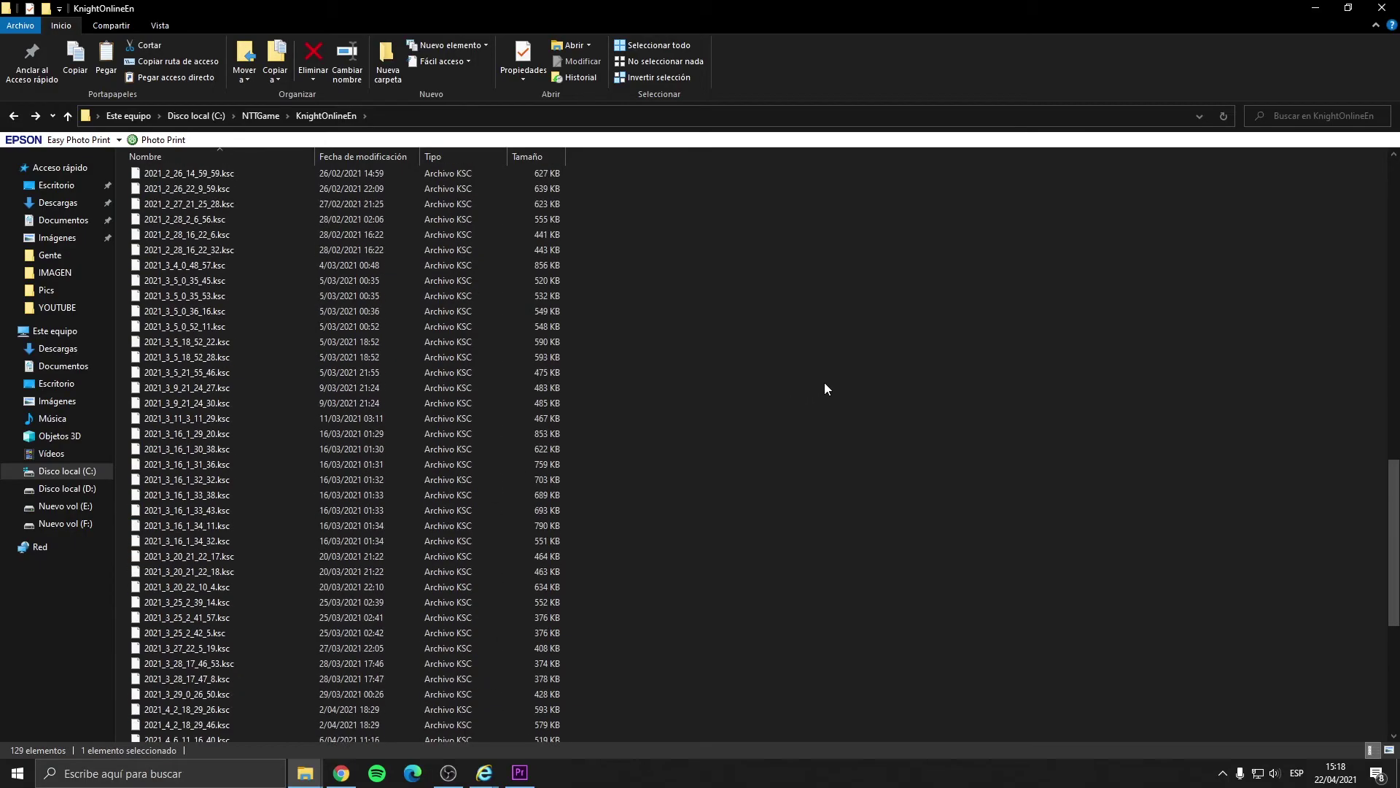
scroll(839, 375, up, 10)
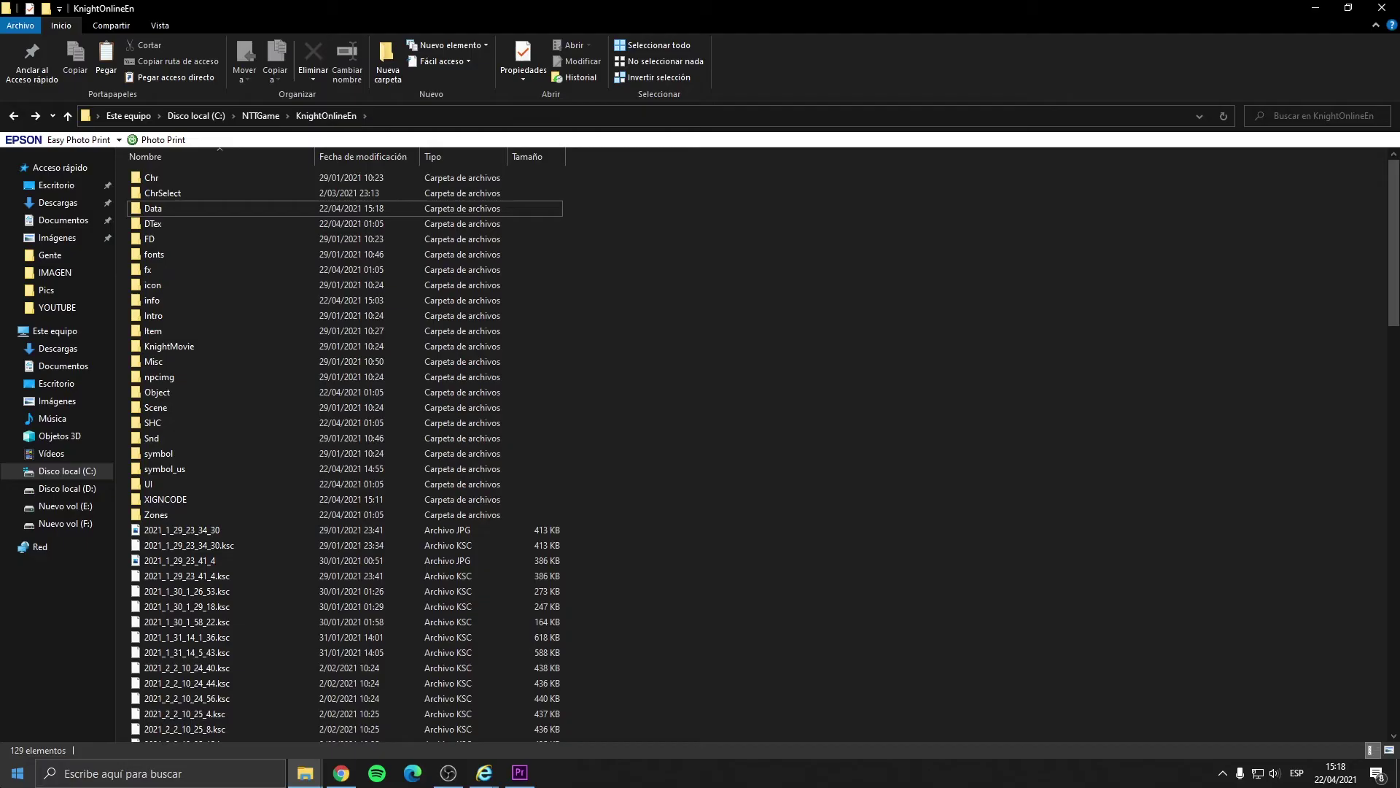
Launch Knight Online and start the game, dismissing the Invalid data tables message and closing the Internet Explorer window.
key(super)
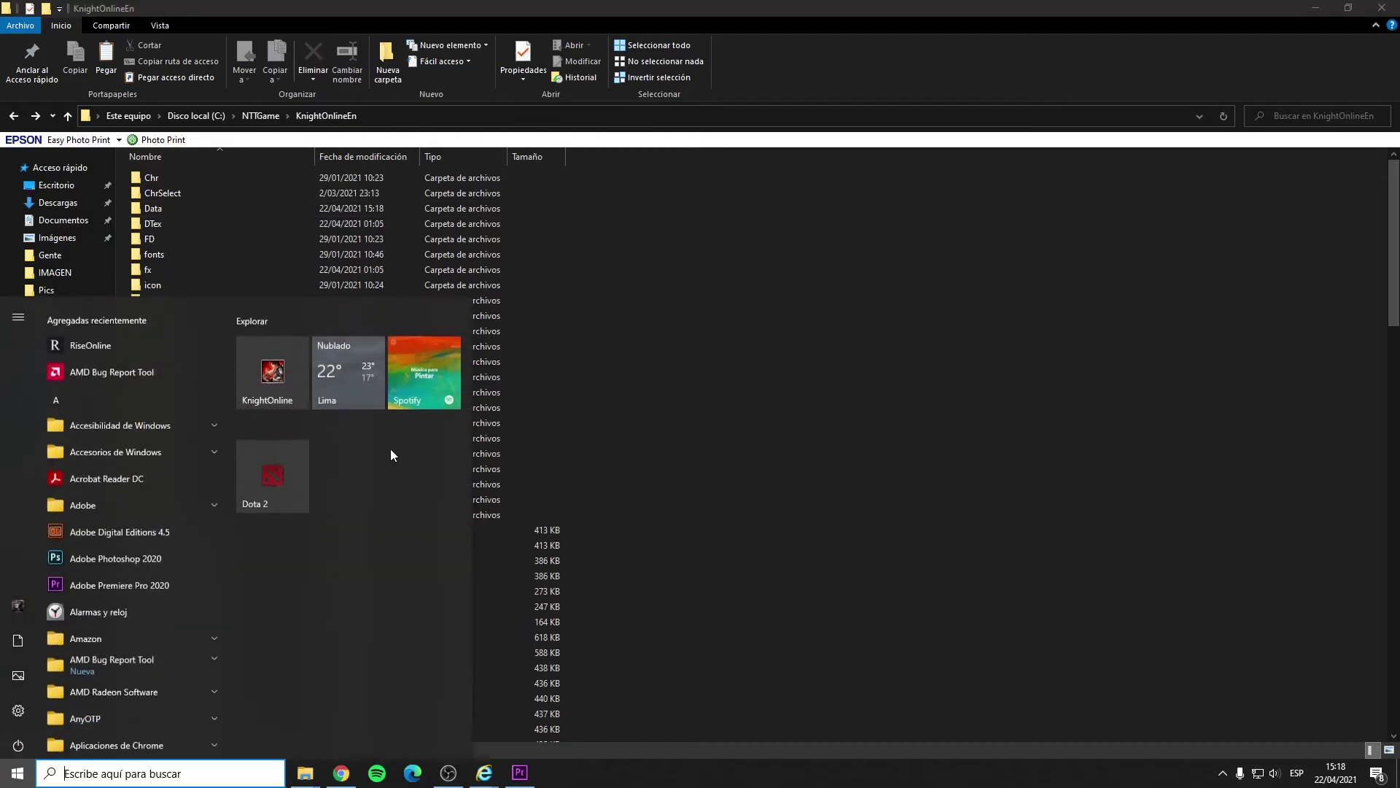
click(300, 353)
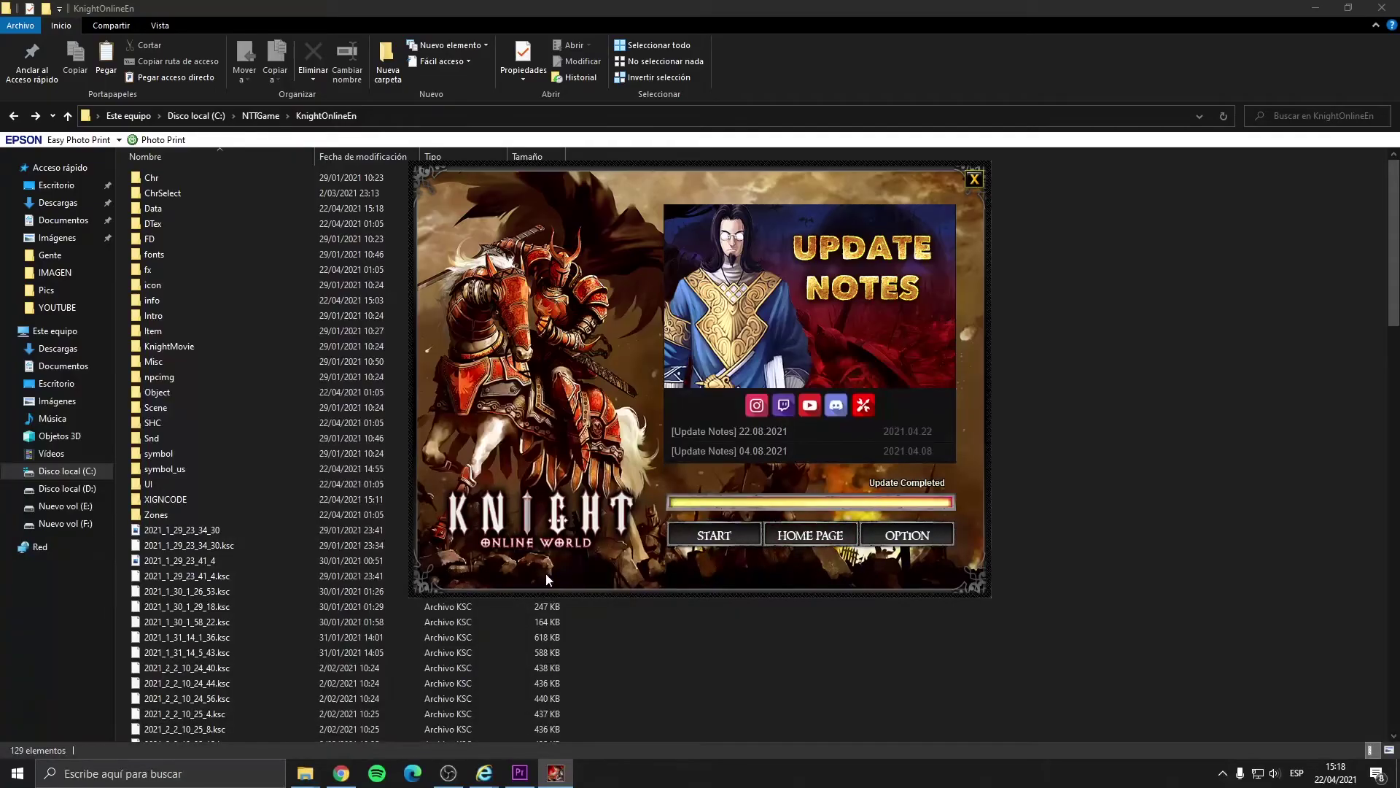
click(711, 534)
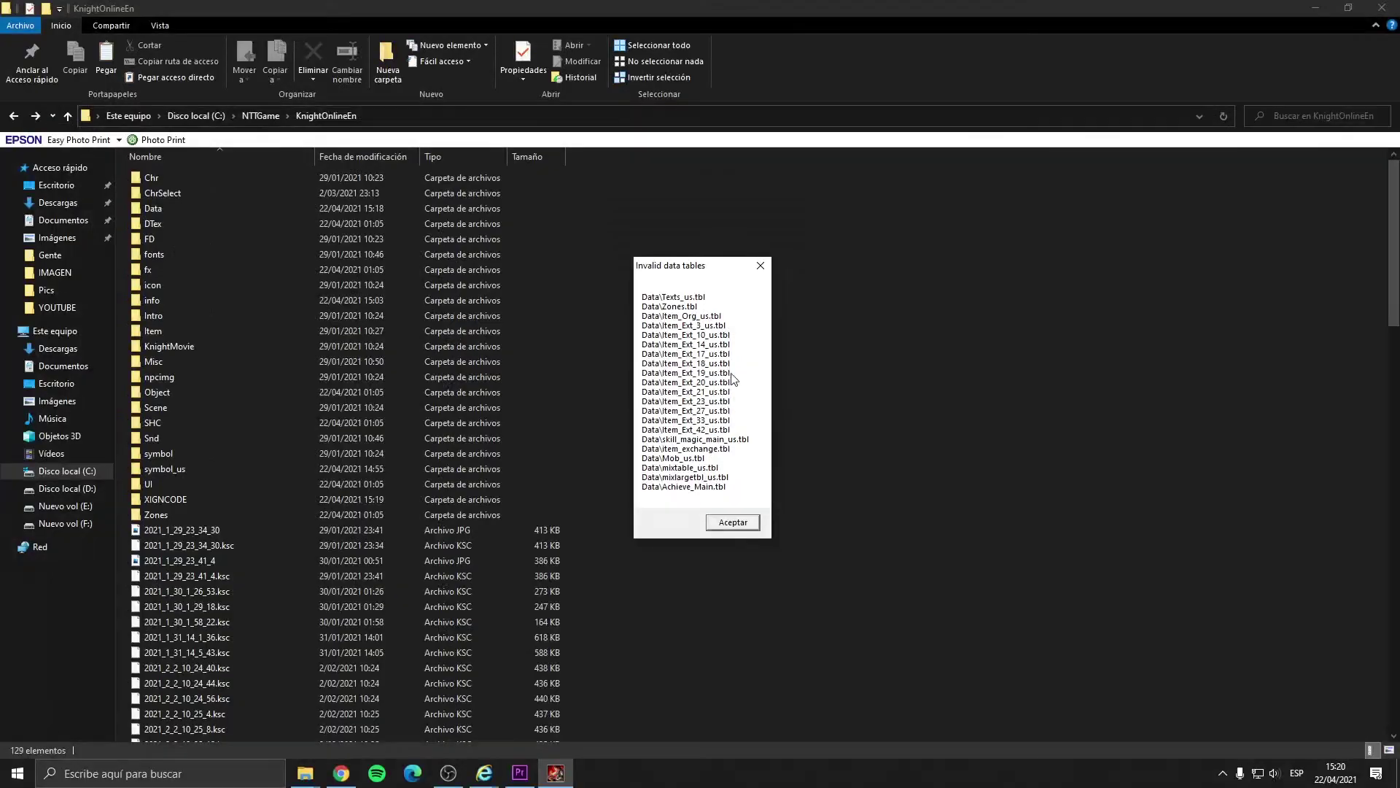
click(750, 521)
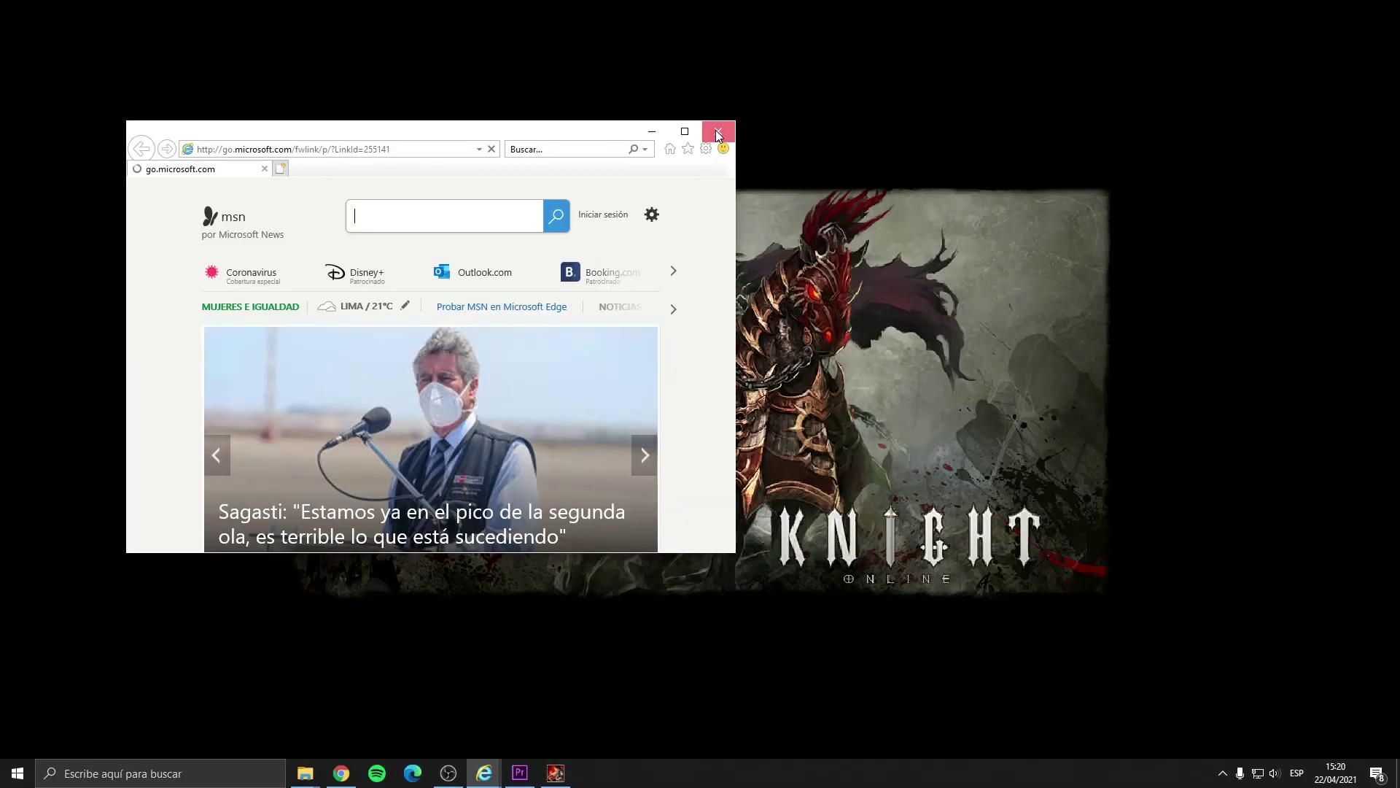
click(719, 132)
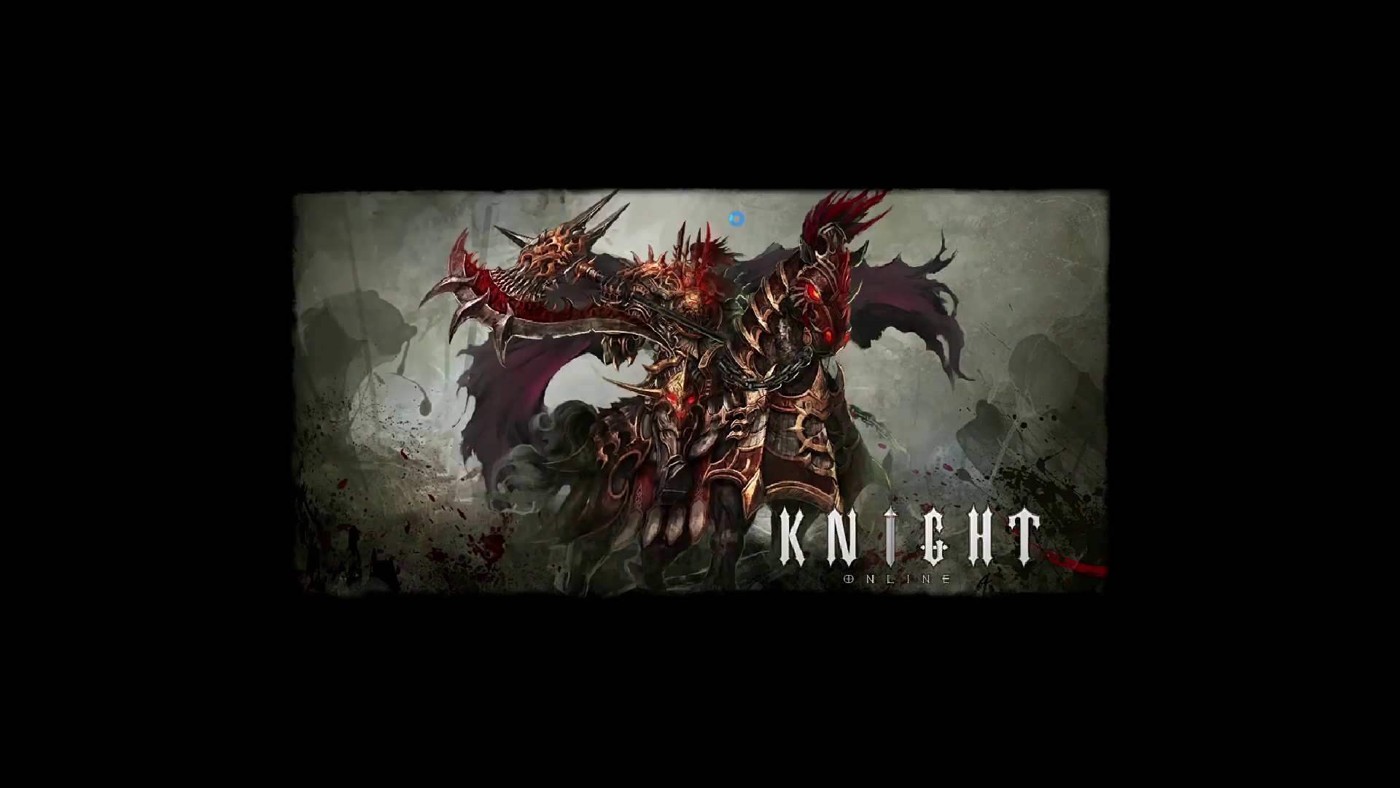